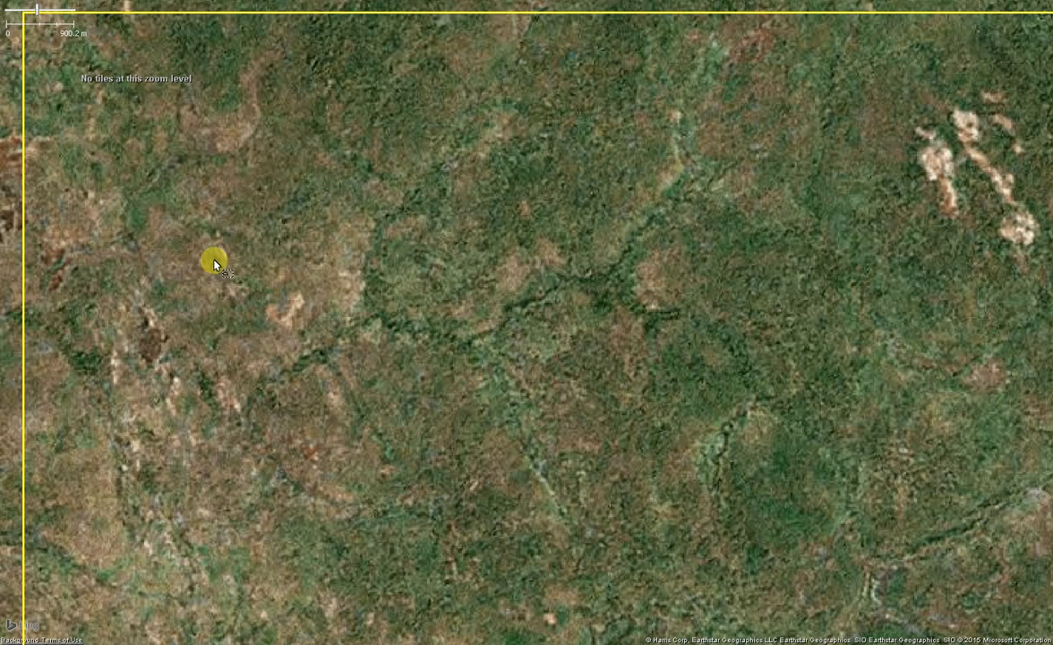
Examine the Bing imagery eastward along the upper boundary of the task area for the edge of the high-resolution coverage
key(ctrl+Right)
key(ctrl+Right)
key(ctrl+Right)
key(ctrl+Right)
key(ctrl+Right)
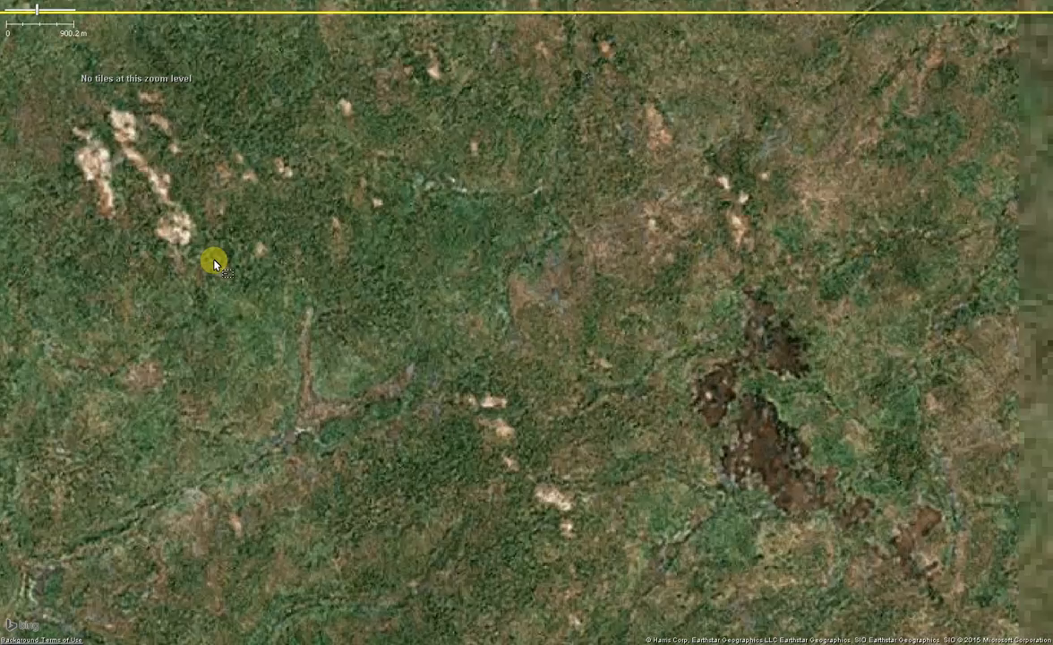
key(ctrl+Right)
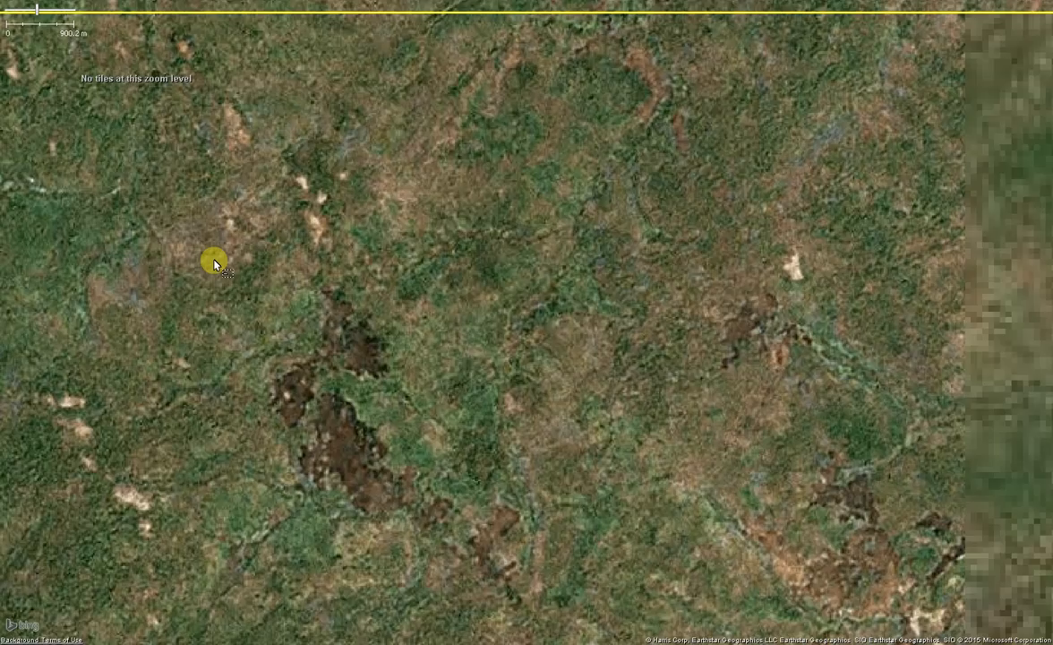
key(ctrl+Right)
key(ctrl+Right)
key(ctrl+Right)
key(ctrl+Right)
key(ctrl+Right)
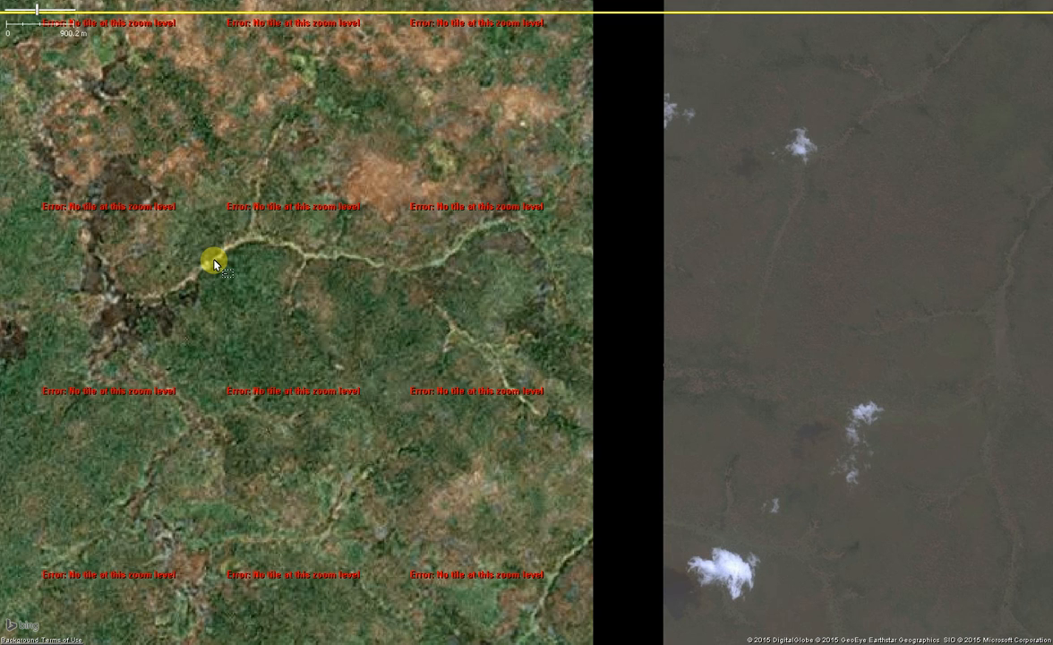
key(ctrl+Right)
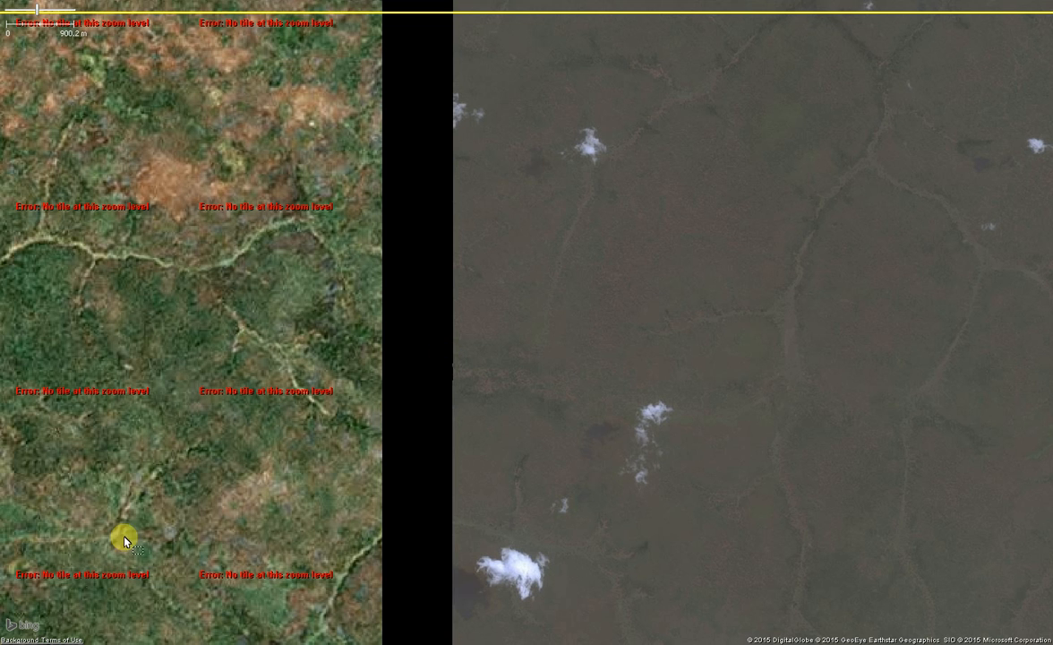
Select the current view's OpenStreetMap URL in the Jump to Position dialog and close the dialog without jumping
key(ctrl+j)
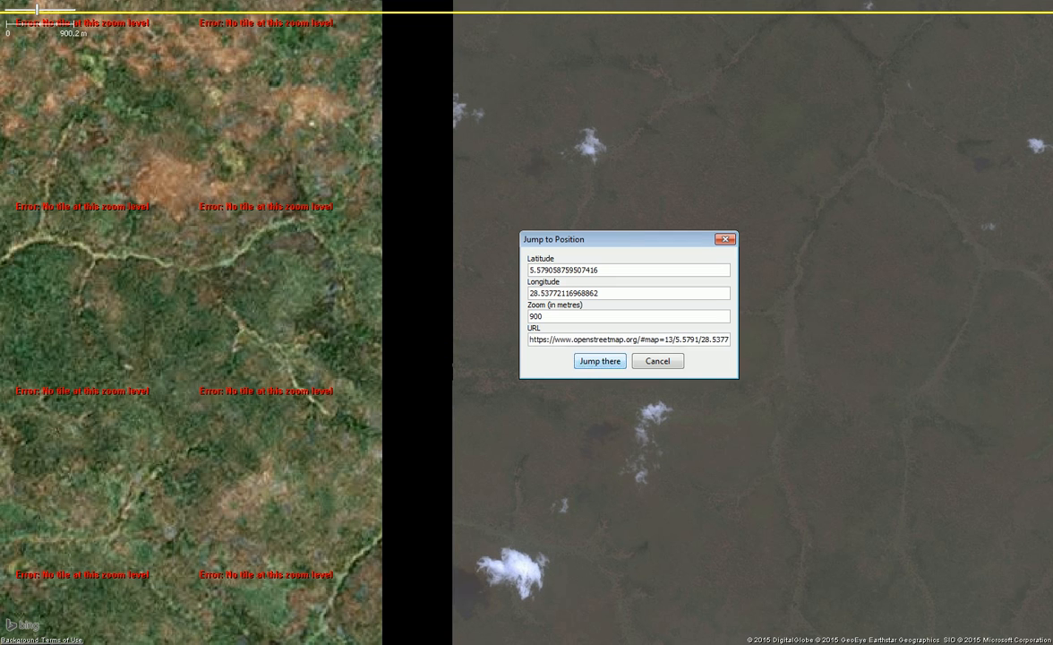
triple_click(589, 341)
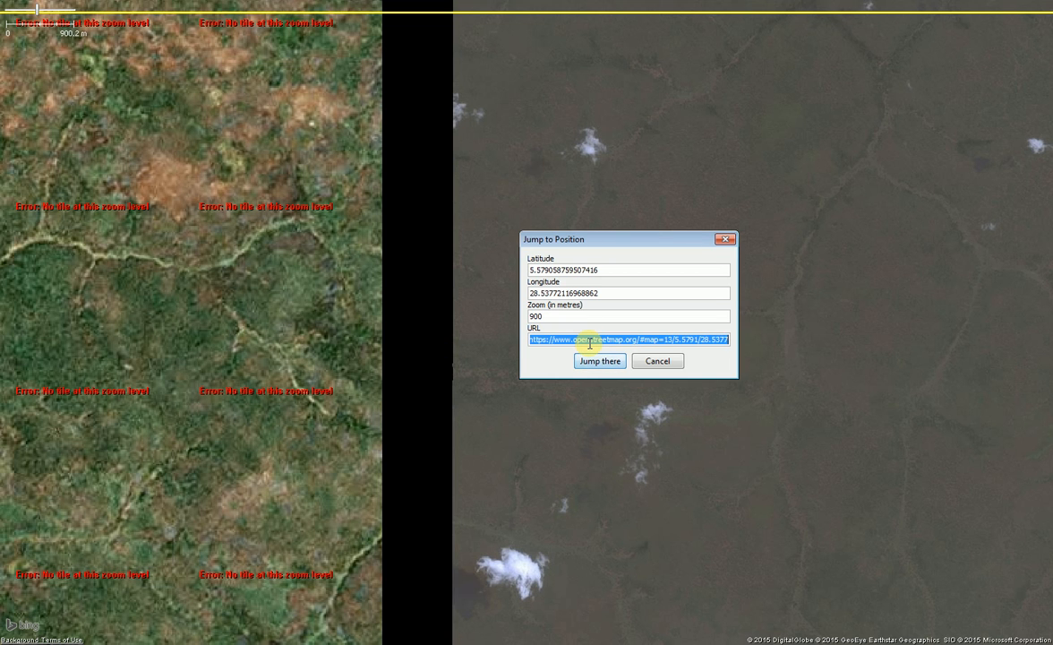
click(651, 360)
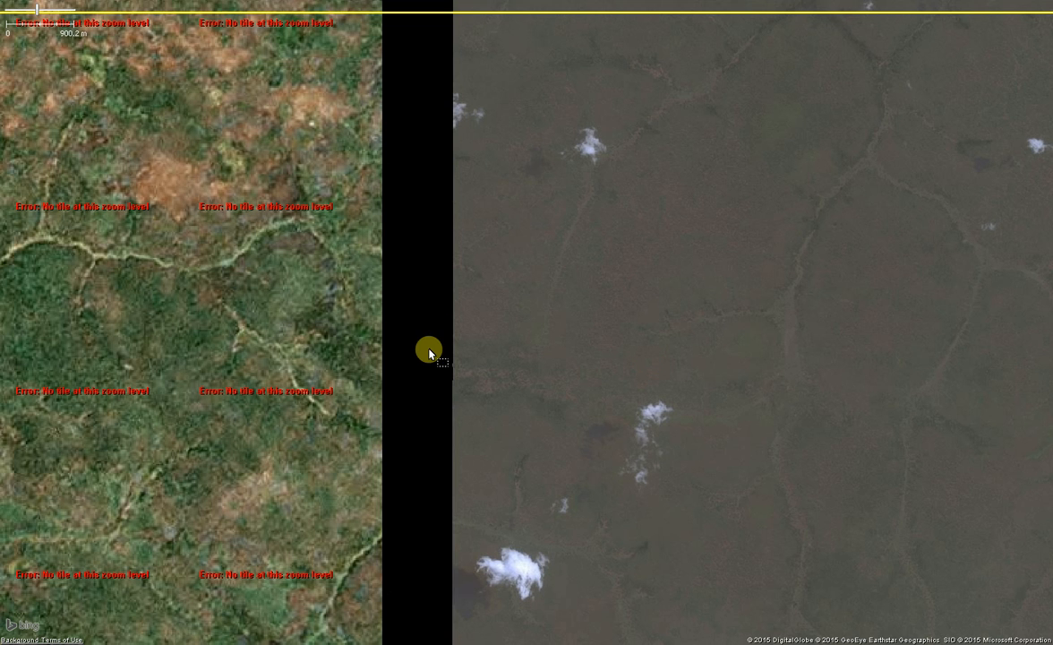
Start a new way with its first node on the western edge of the darker high-resolution imagery, beside the black strip
key(ctrl+Right)
key(ctrl+Right)
key(ctrl+Left)
key(ctrl+Left)
key(a)
click(451, 368)
Extend the way north along the western edge of the high-resolution imagery to its northwest corner
key(ctrl+Up)
key(ctrl+Up)
key(ctrl+Up)
key(ctrl+Up)
key(ctrl+Up)
key(ctrl+Up)
key(ctrl+Up)
key(ctrl+Up)
key(ctrl+Up)
key(ctrl+Up)
key(ctrl+Up)
key(ctrl+Up)
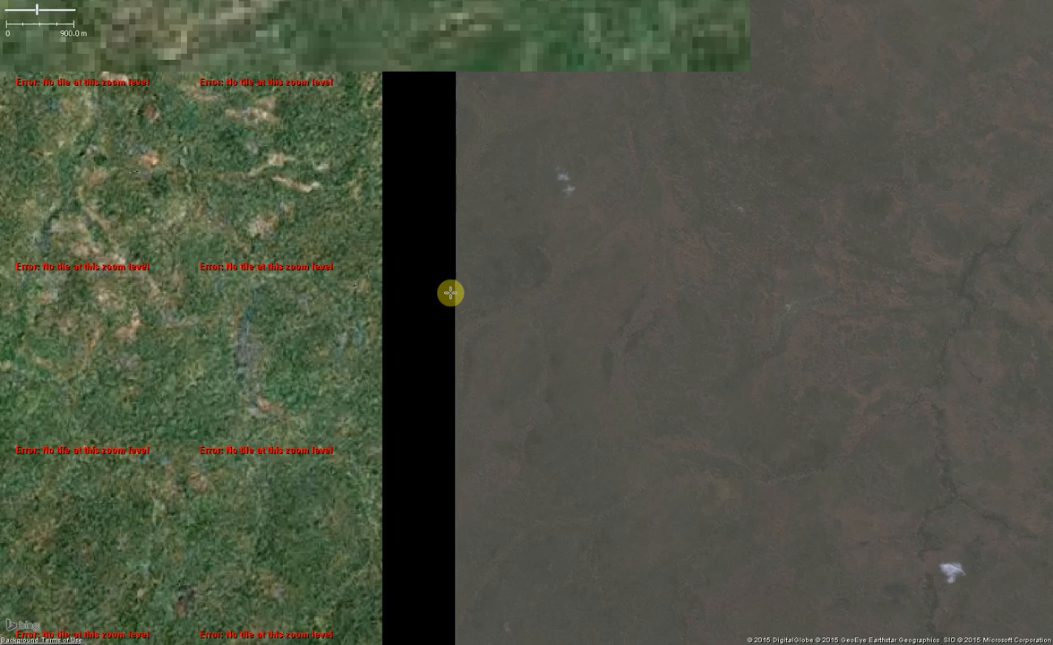
key(ctrl+Up)
key(ctrl+Up)
key(ctrl+Up)
key(ctrl+Up)
key(ctrl+Up)
key(ctrl+Up)
key(ctrl+Up)
key(ctrl+Up)
key(ctrl+Up)
key(ctrl+Up)
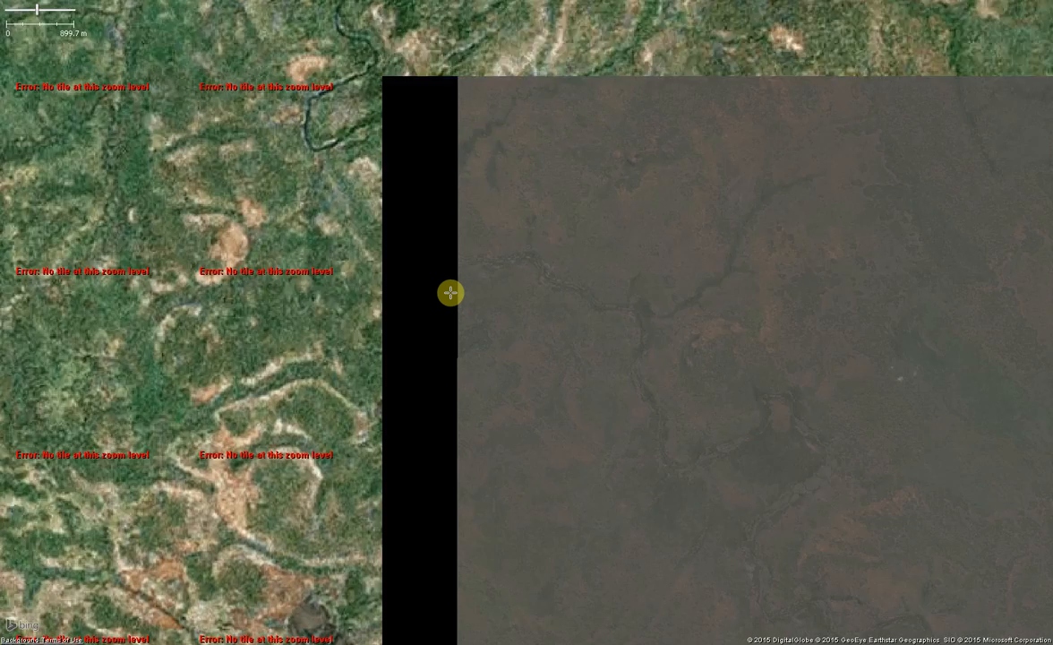
key(ctrl+Up)
key(ctrl+Up)
key(ctrl+Up)
key(ctrl+Up)
key(ctrl+Up)
key(ctrl+Up)
key(ctrl+Up)
key(ctrl+Up)
key(ctrl+Up)
key(ctrl+Up)
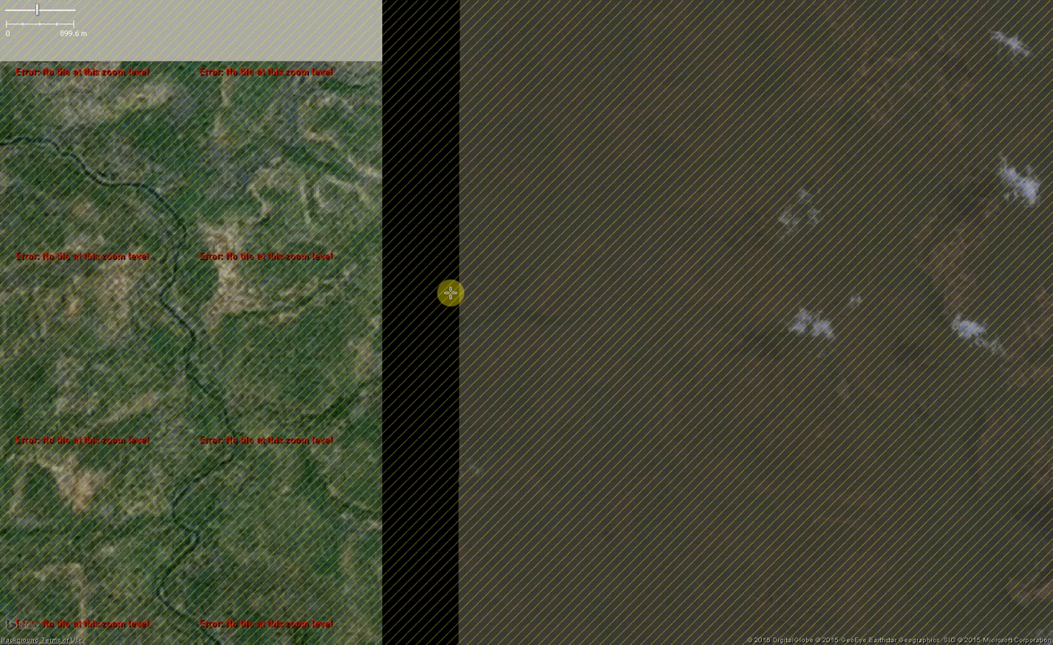
key(ctrl+Up)
key(ctrl+Up)
key(ctrl+Up)
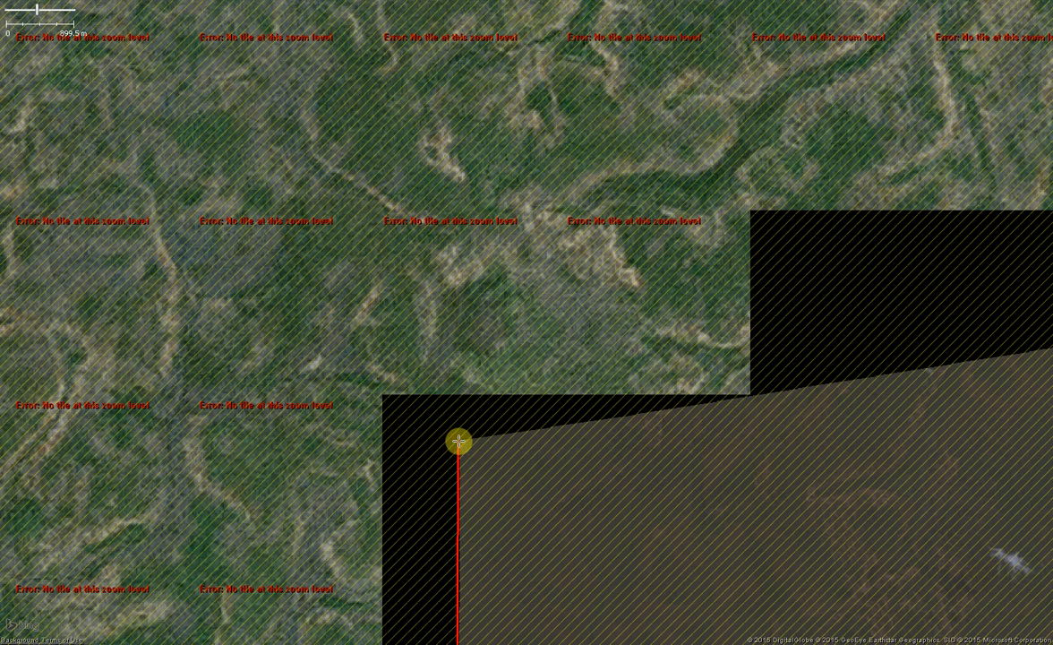
Continue the way east along the slanted northern edge of the high-resolution imagery to its northeast corner
key(ctrl+Right)
key(ctrl+Right)
key(ctrl+Right)
key(ctrl+Right)
key(ctrl+Right)
key(ctrl+Right)
key(ctrl+Right)
key(ctrl+Right)
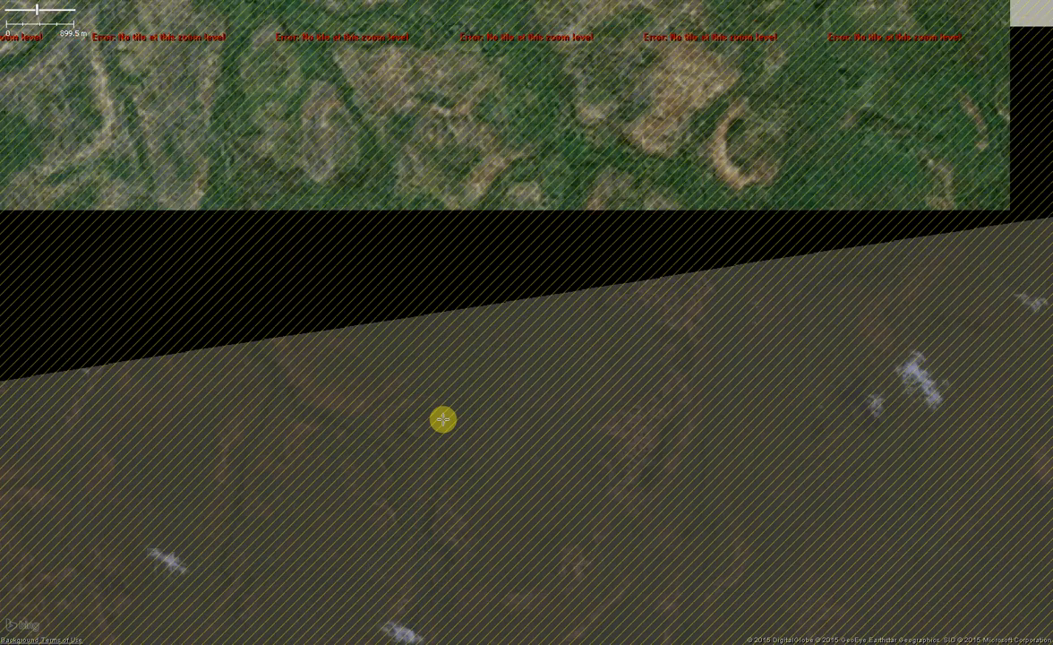
key(ctrl+Left)
key(ctrl+Left)
key(ctrl+Left)
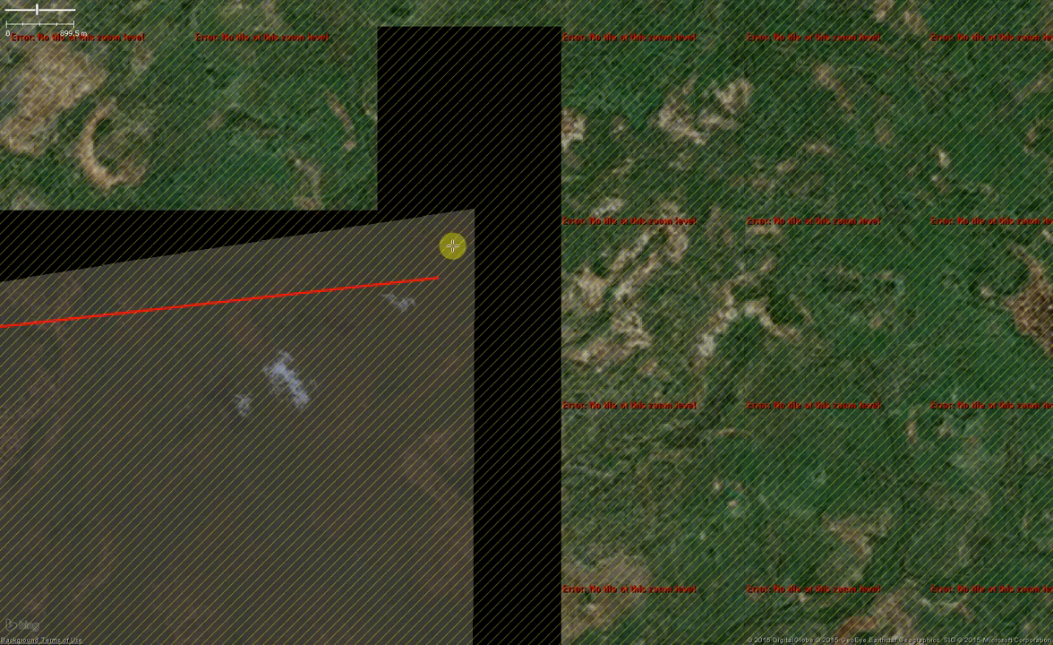
click(476, 209)
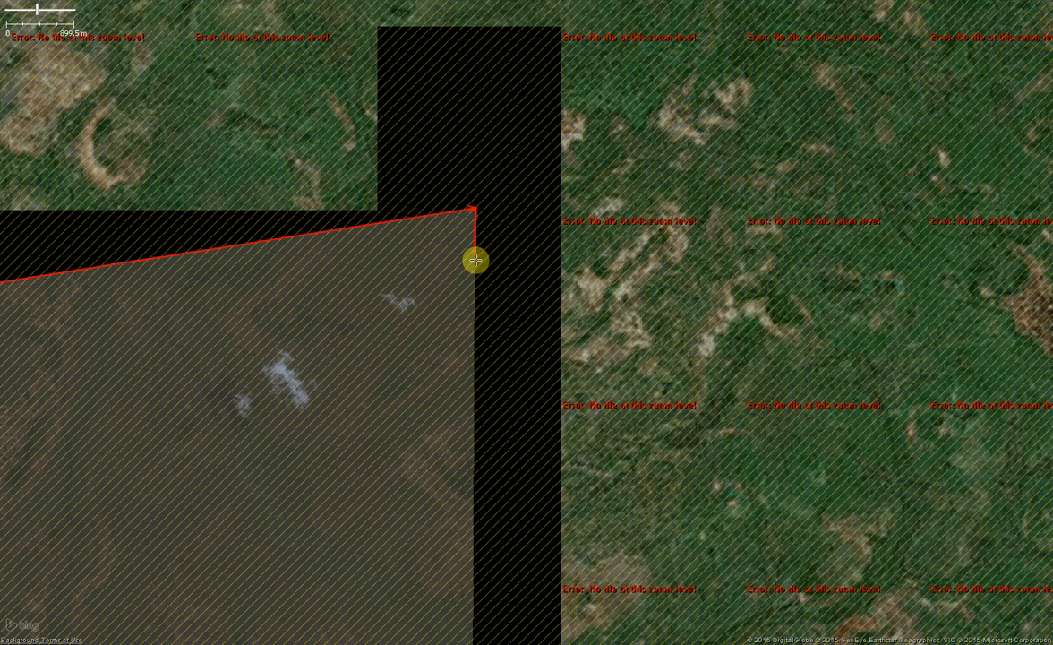
Continue the way south along the imagery's eastern edge to the point where the adjoining reddish imagery block begins
key(ctrl+Down)
key(ctrl+Down)
key(ctrl+Down)
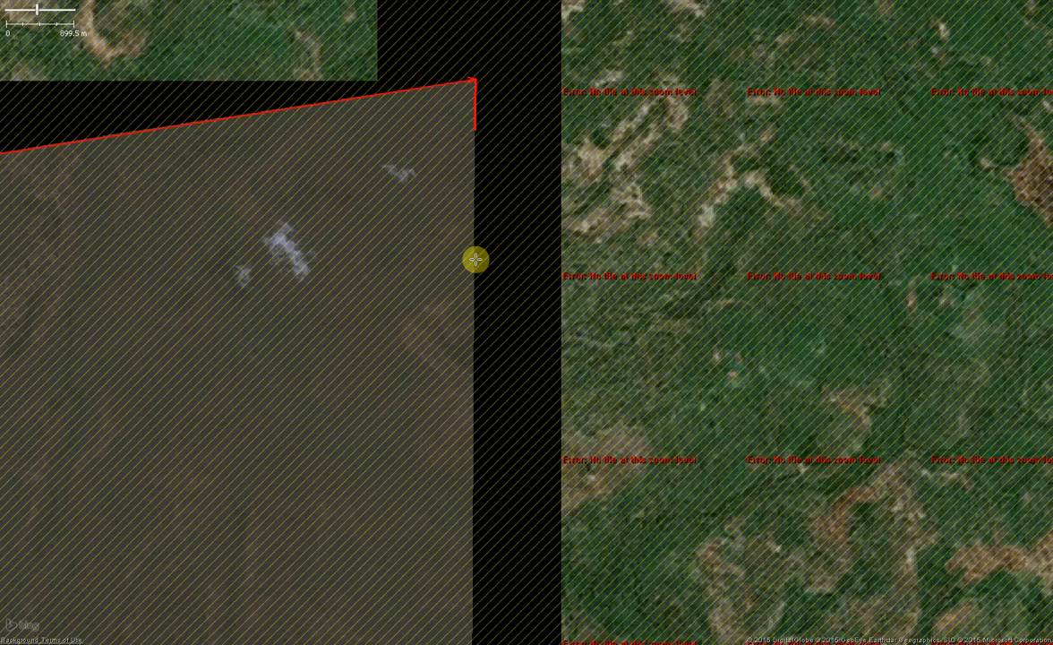
key(ctrl+Down)
key(ctrl+Down)
key(ctrl+Down)
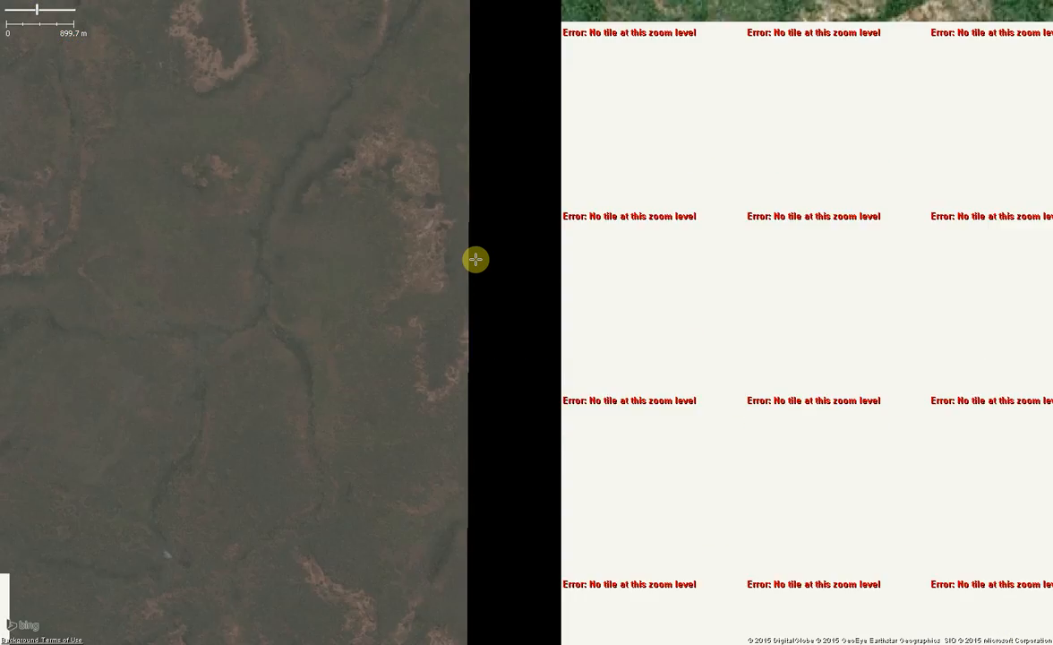
key(ctrl+Down)
key(ctrl+Down)
key(ctrl+Down)
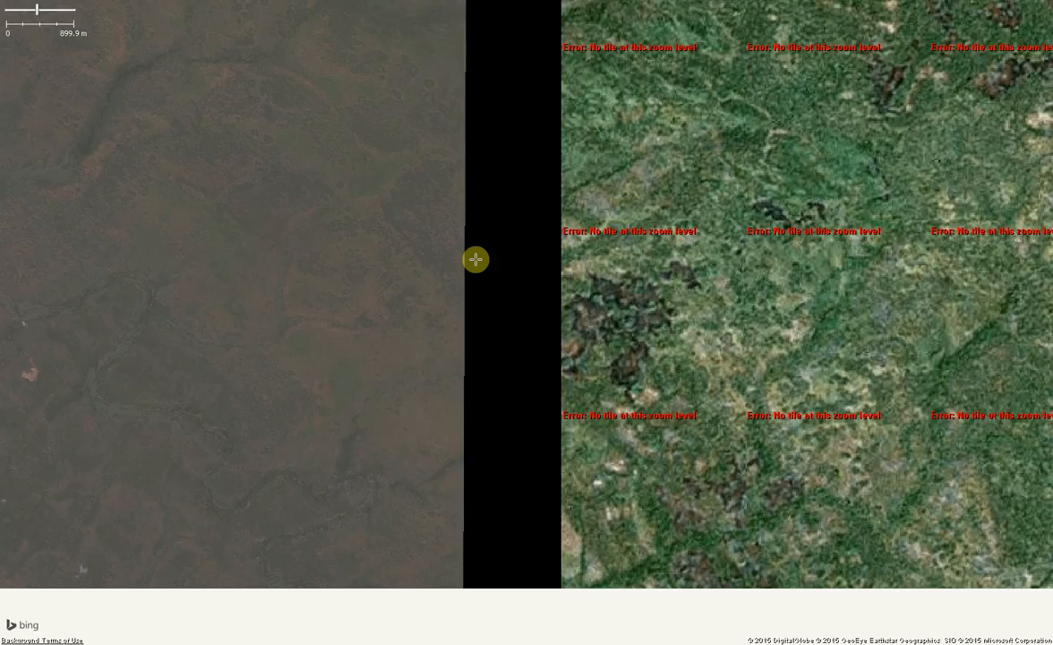
key(ctrl+Down)
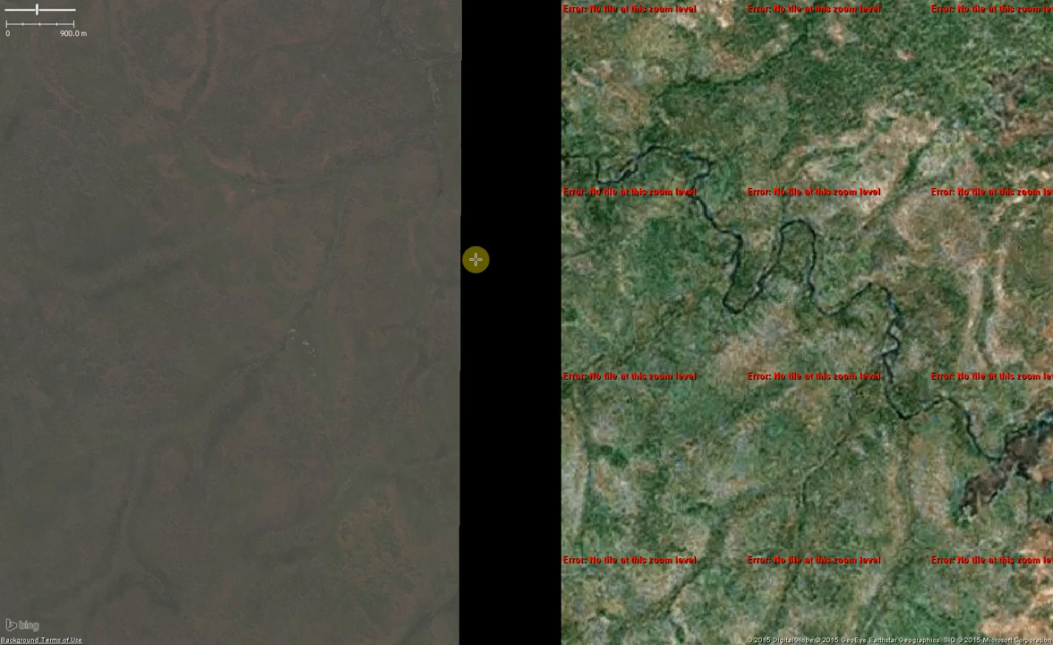
key(ctrl+Left)
key(ctrl+Down)
key(ctrl+Down)
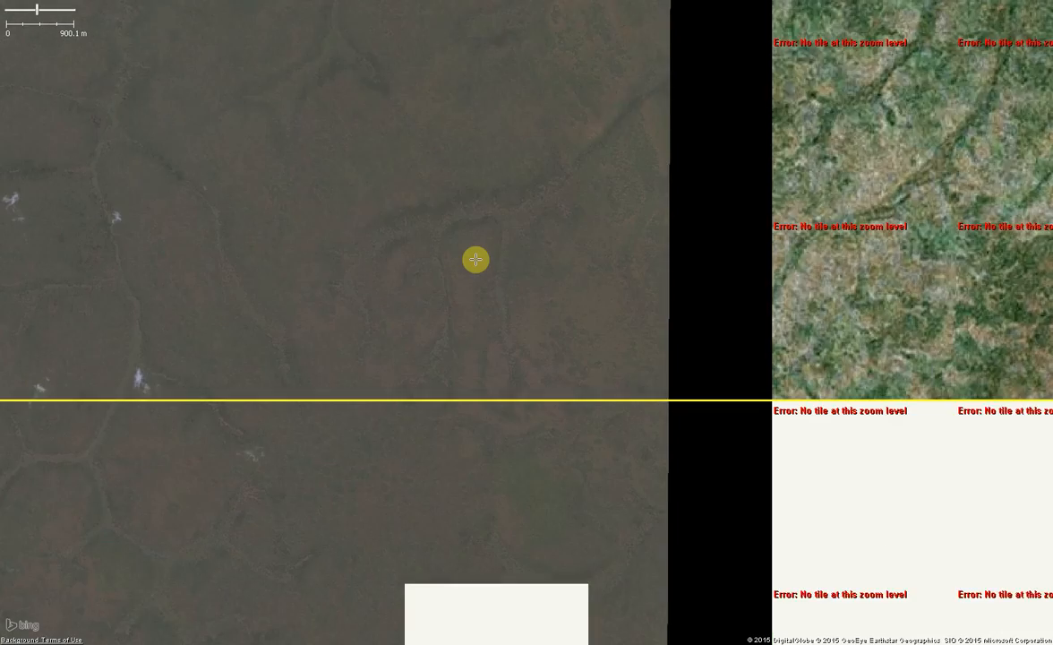
key(ctrl+Down)
key(ctrl+Down)
key(ctrl+Down)
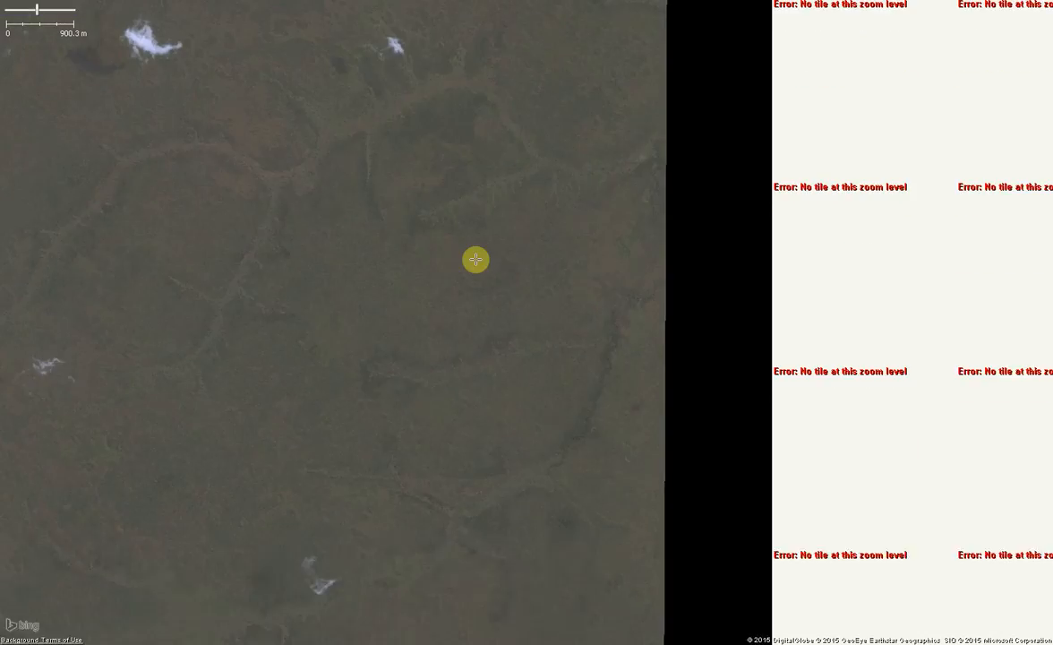
key(ctrl+Down)
key(ctrl+Down)
key(ctrl+Down)
key(ctrl+Down)
key(ctrl+Down)
key(ctrl+Down)
key(ctrl+Down)
key(ctrl+Down)
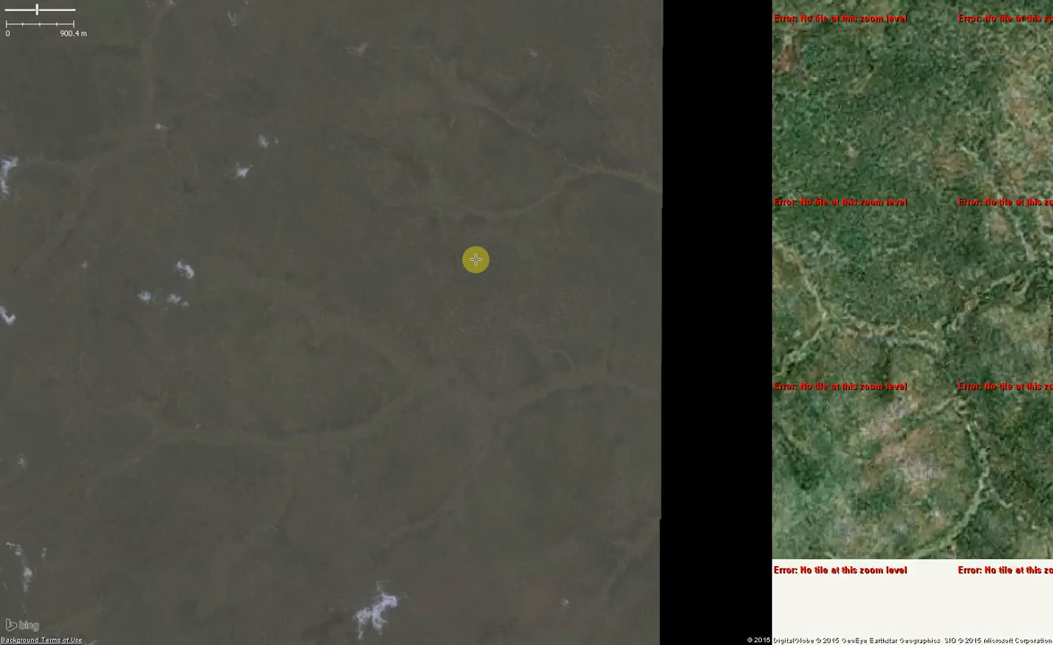
key(ctrl+Down)
key(ctrl+Down)
key(ctrl+Down)
key(ctrl+Down)
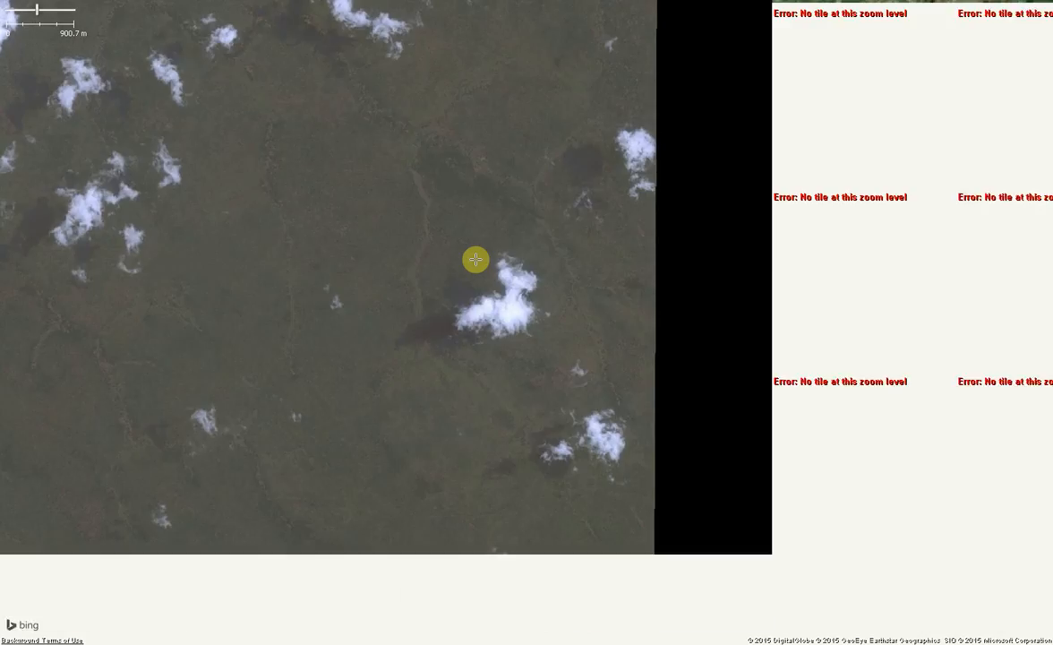
key(ctrl+Down)
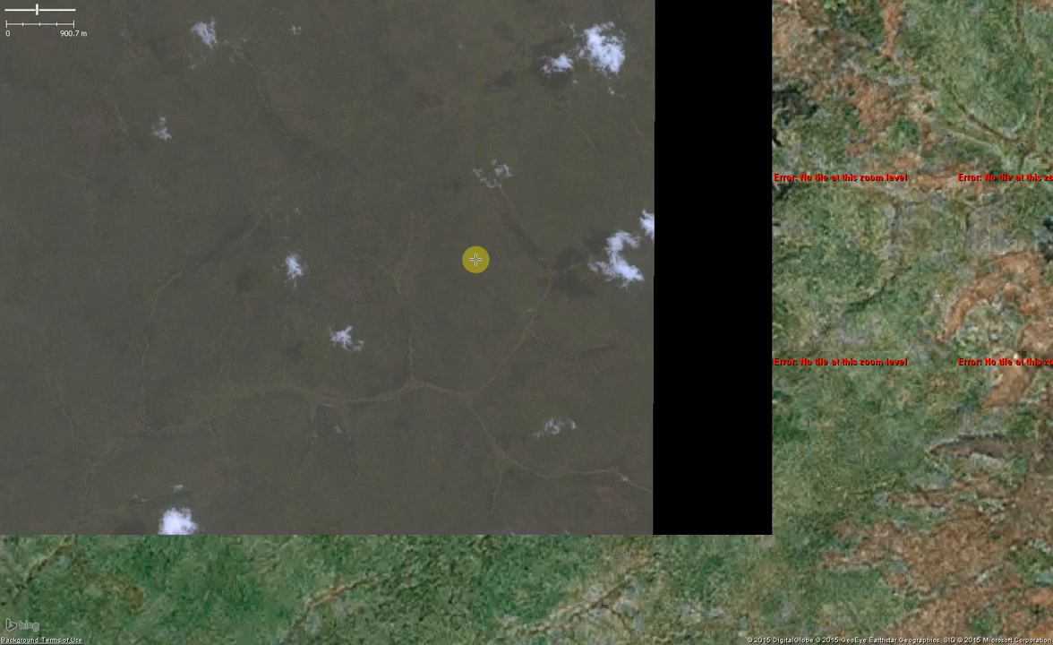
key(ctrl+Down)
key(ctrl+Down)
key(ctrl+Down)
key(ctrl+Down)
key(ctrl+Down)
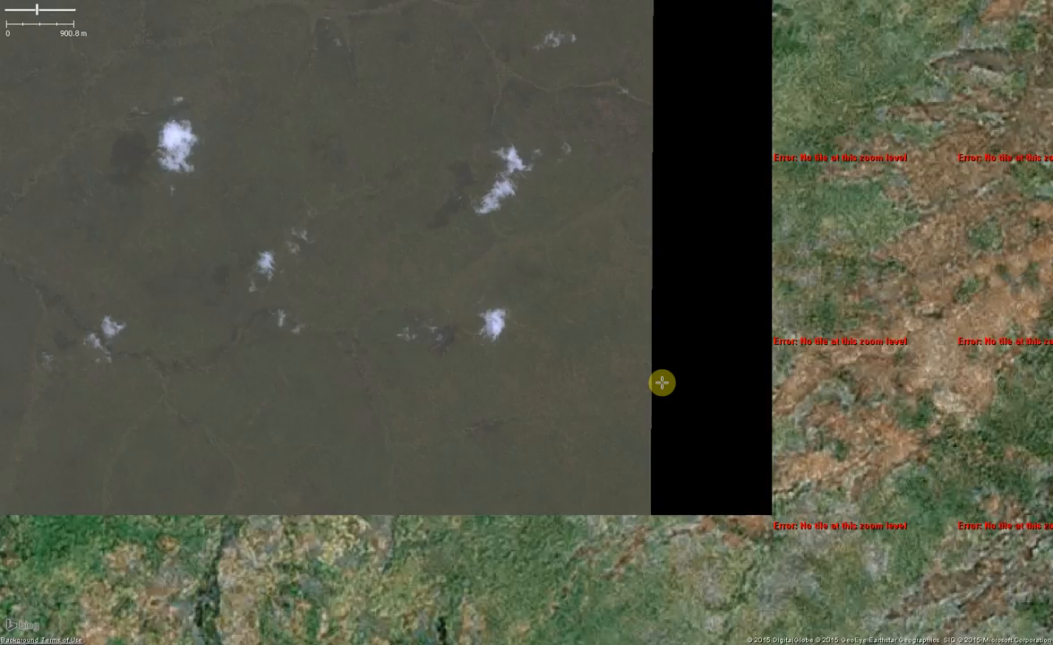
key(ctrl+Down)
key(ctrl+Down)
key(ctrl+Down)
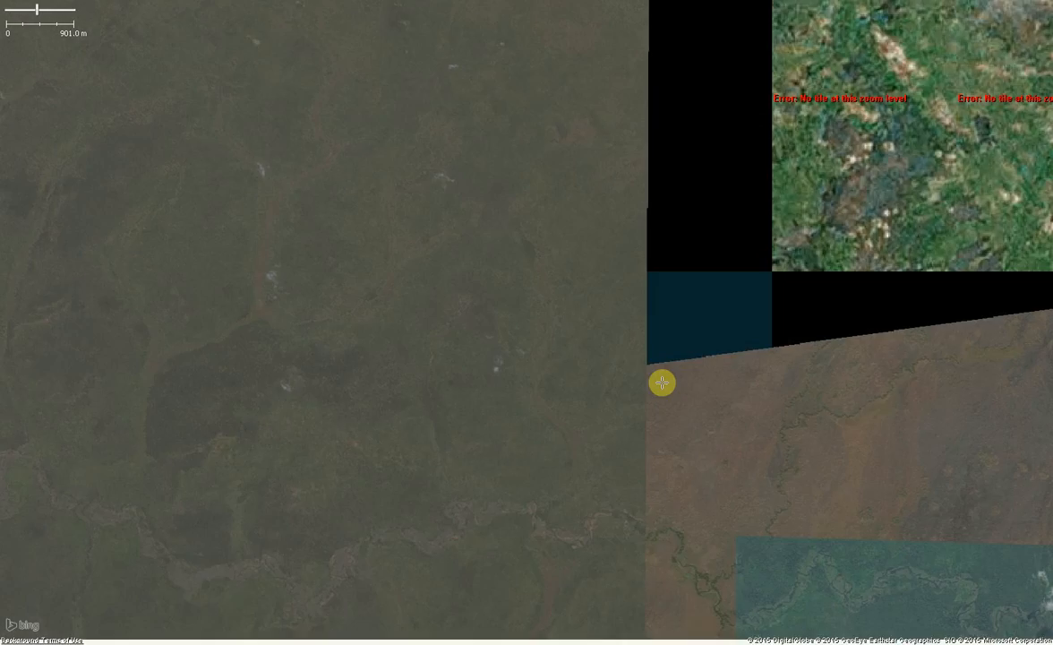
key(ctrl+Up)
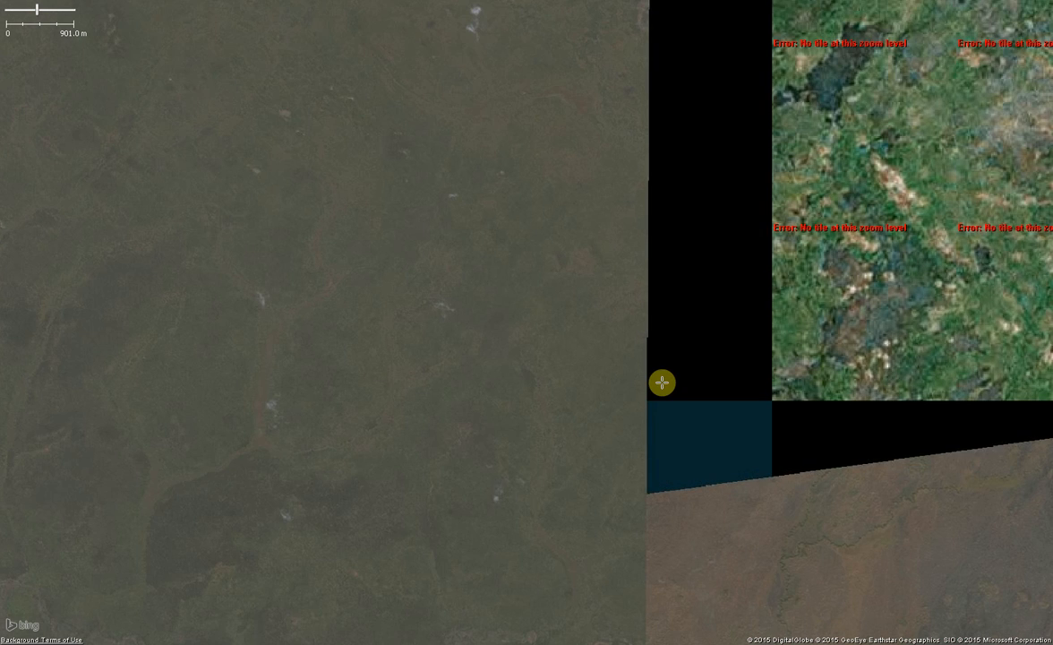
key(ctrl+Down)
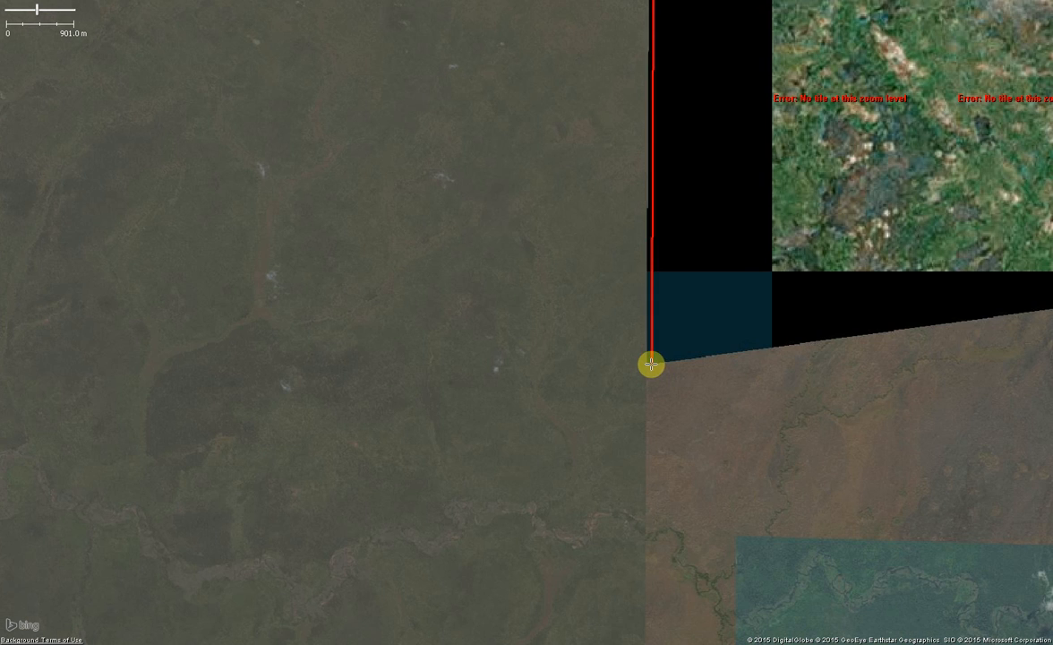
click(649, 364)
Trace the way along the reddish block's northern and eastern edges and on to the northeast corner of the bluish-green block
key(ctrl+Right)
key(ctrl+Right)
key(ctrl+Right)
key(ctrl+Right)
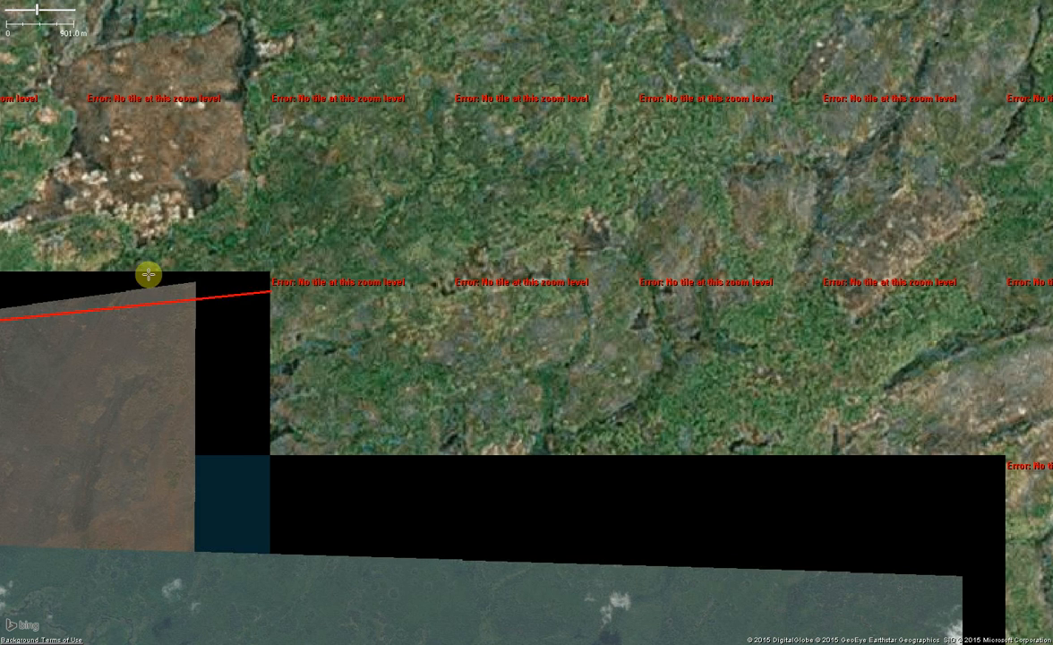
click(194, 283)
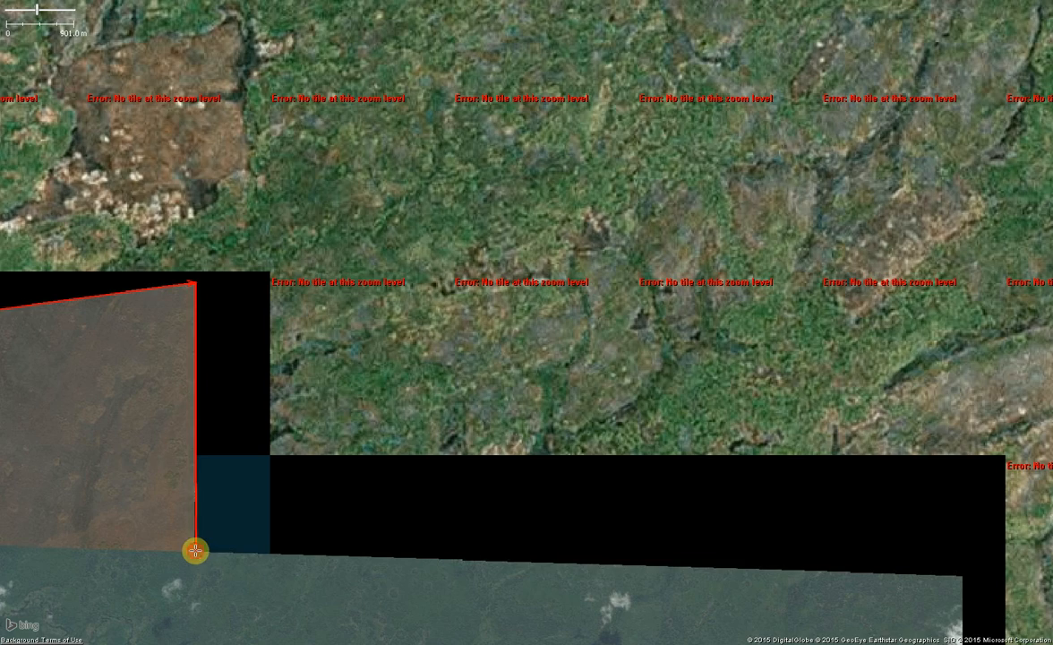
scroll(195, 549, down, 2)
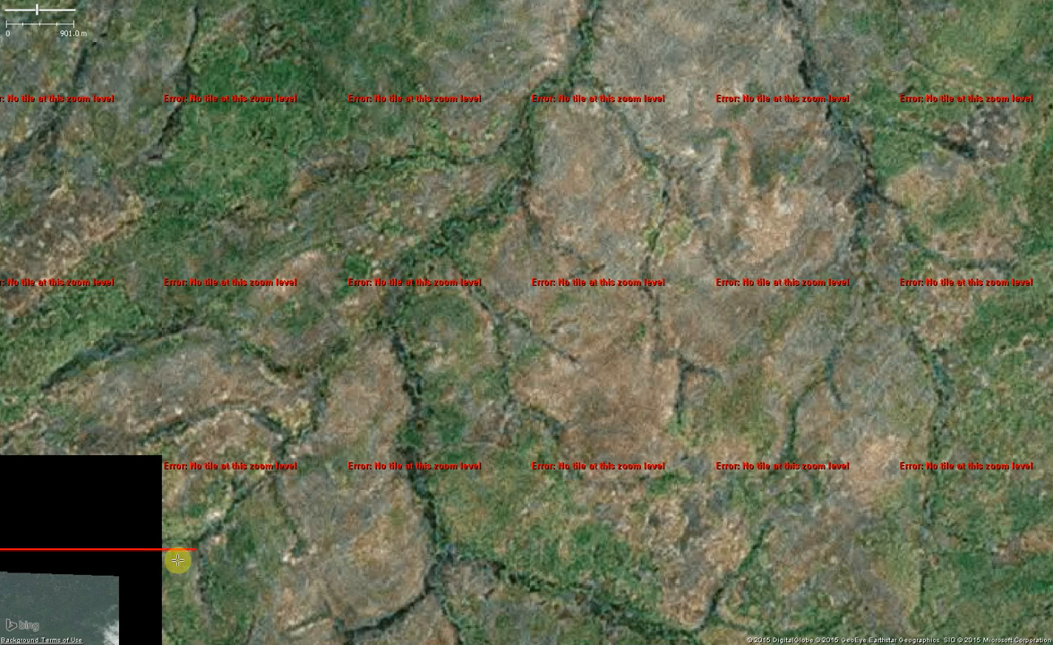
click(119, 573)
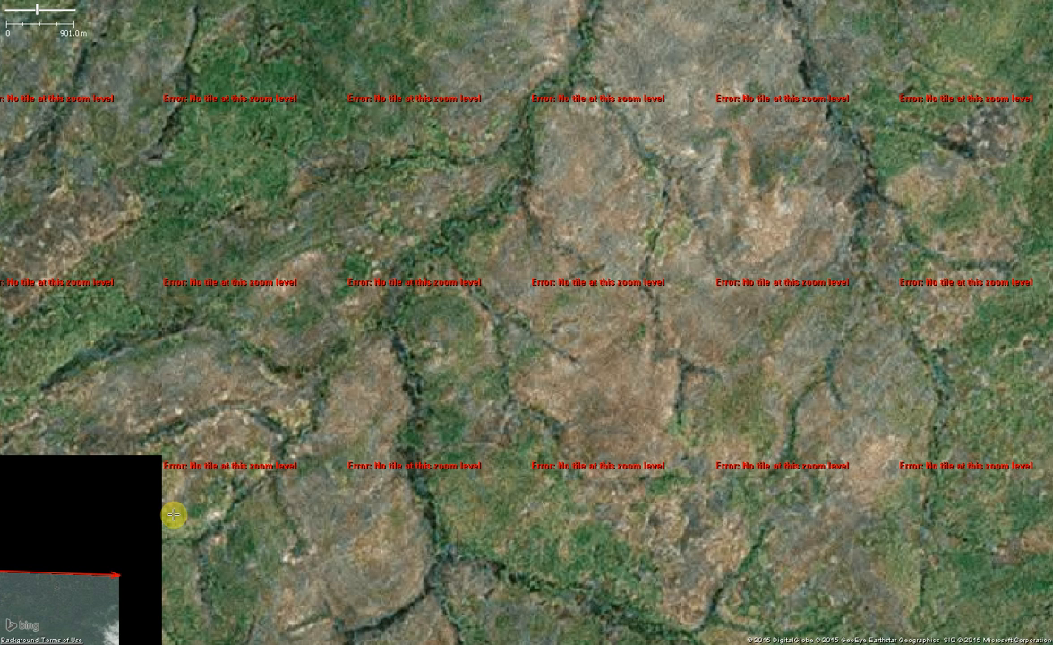
Add the recently used tags hires=no and the South Sudan Bing hi-res imagery review note to the traced way
key(alt+a)
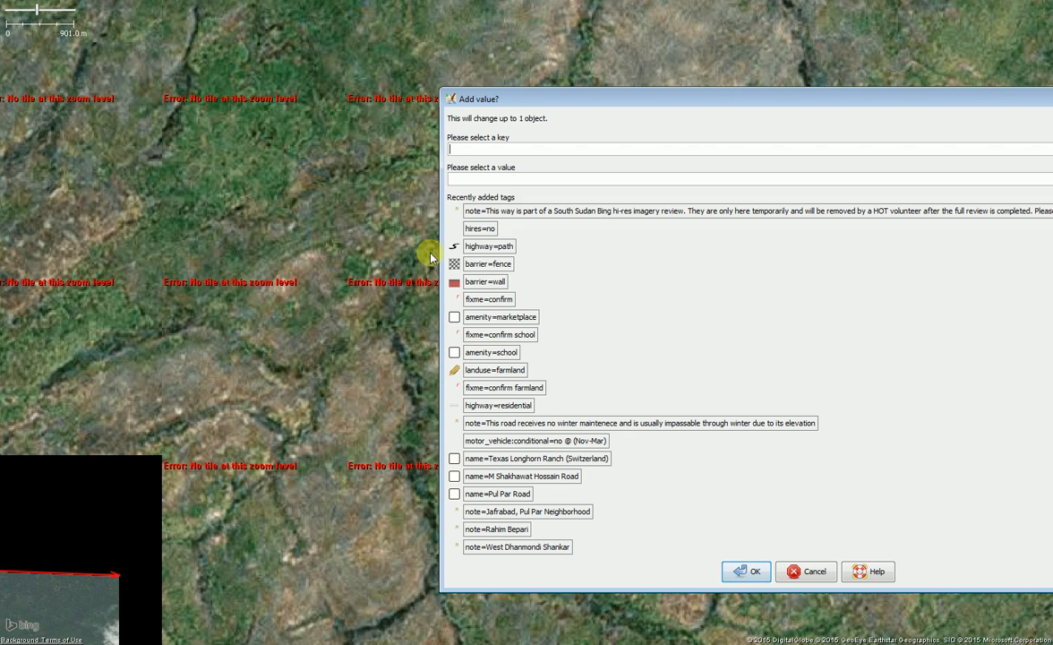
double_click(480, 228)
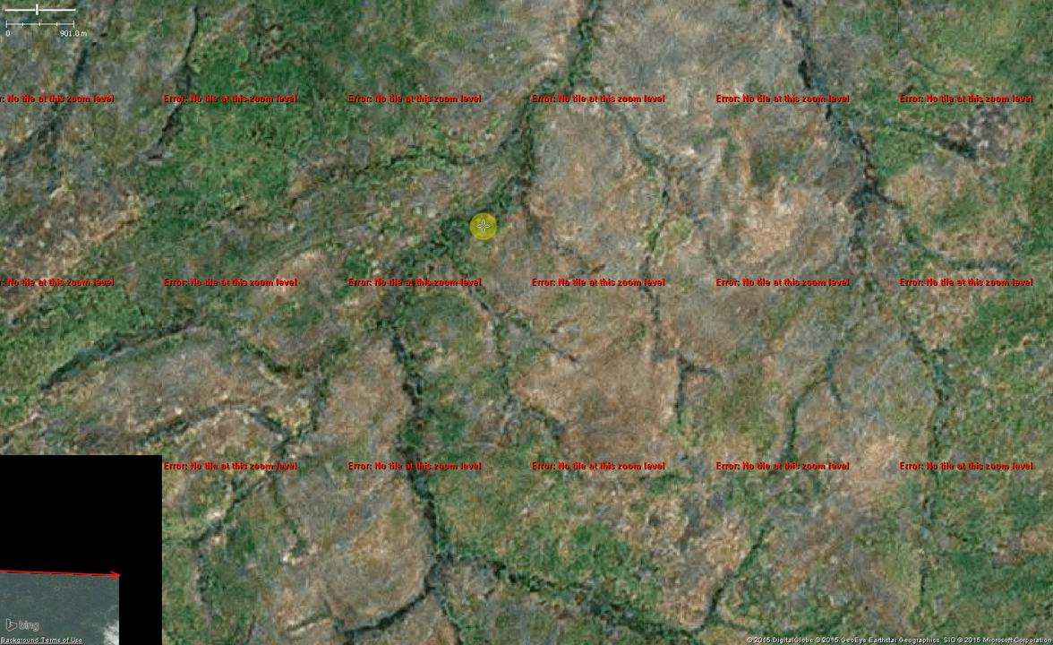
key(alt+a)
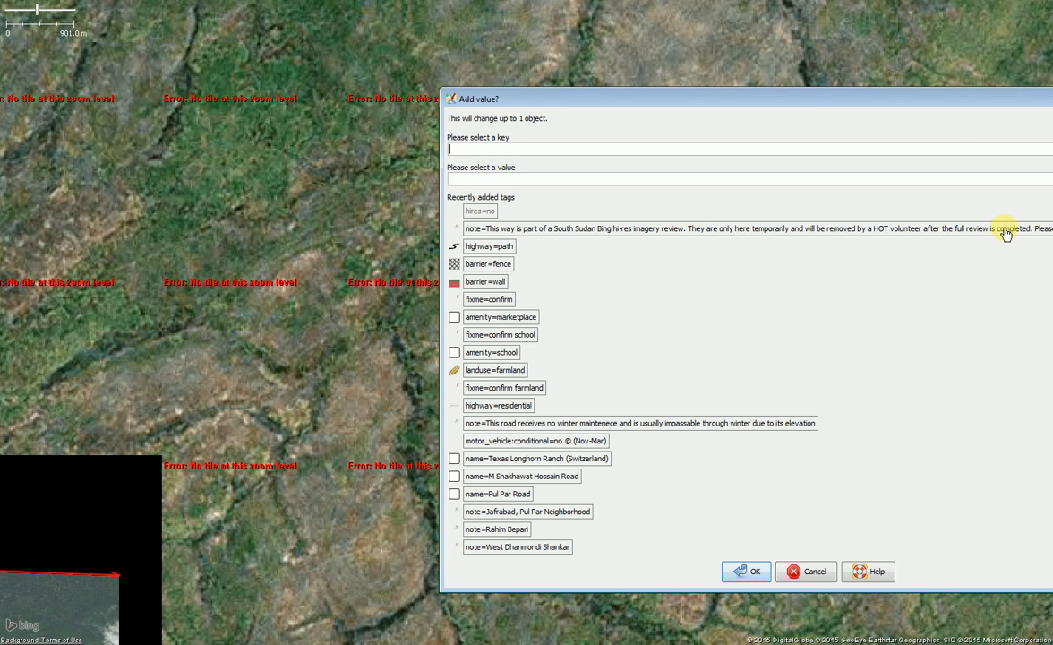
double_click(549, 229)
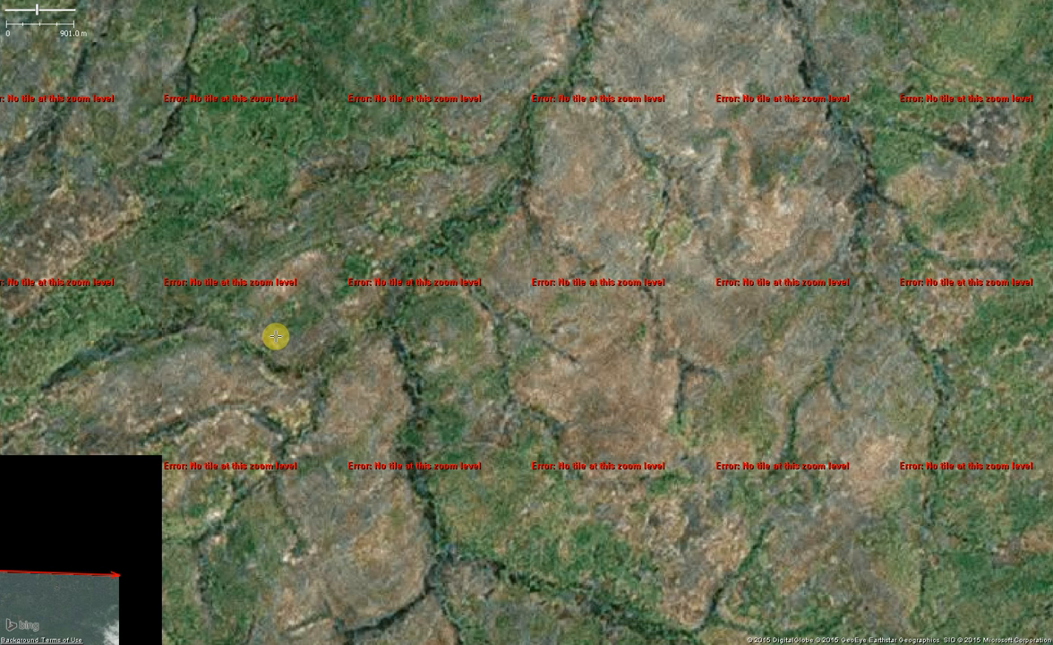
Jump to the OpenStreetMap position #map=13/5.5791/28.5377 with the zoom set to 900 metres
key(ctrl+j)
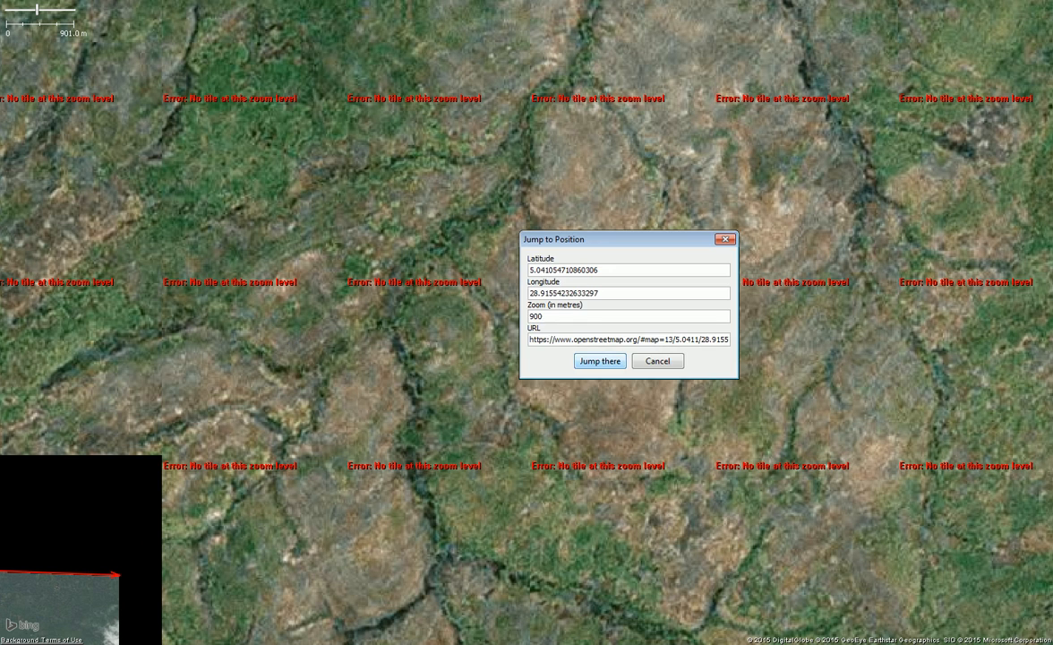
triple_click(607, 338)
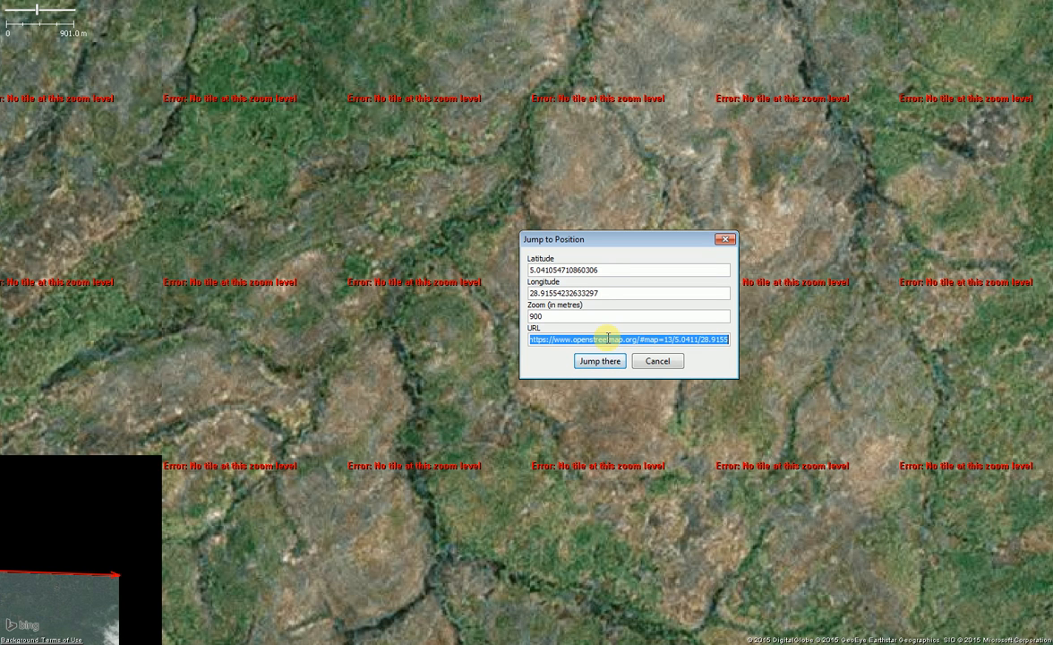
text(https://www.openstreetmap.org/#map=13/5.5791/28.5377)
double_click(560, 315)
text(900)
click(598, 361)
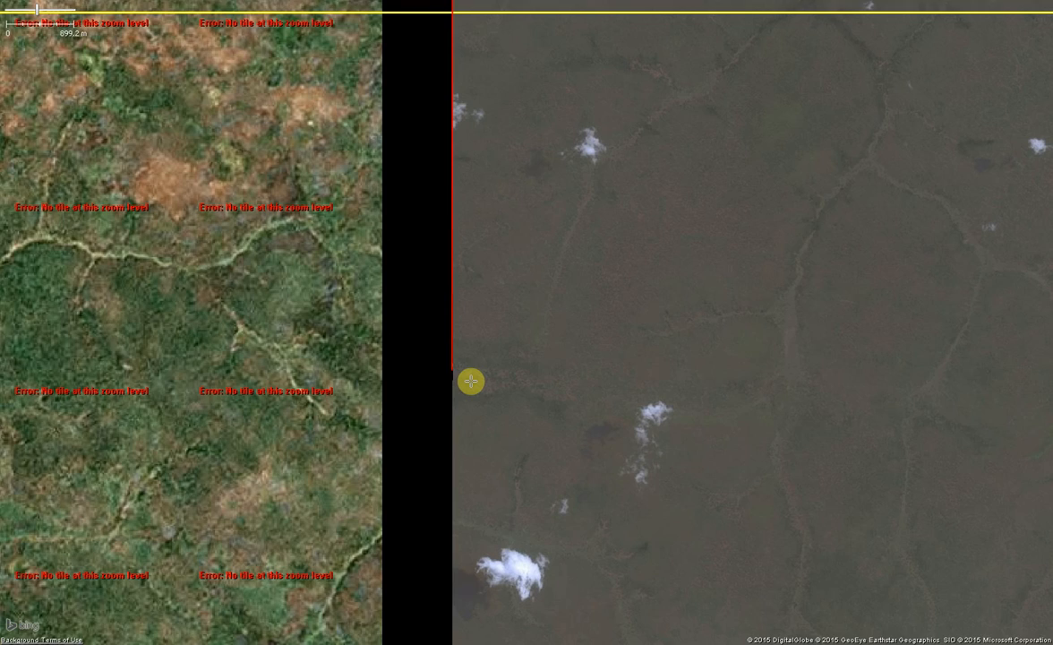
Examine the Bing imagery eastward along the yellow boundary line, from the traced dark block to the western edge of the greenish high-resolution block
key(ctrl+Right)
key(ctrl+Right)
key(ctrl+Right)
key(ctrl+Right)
key(ctrl+Right)
key(ctrl+Right)
key(ctrl+Right)
key(ctrl+Right)
key(ctrl+Right)
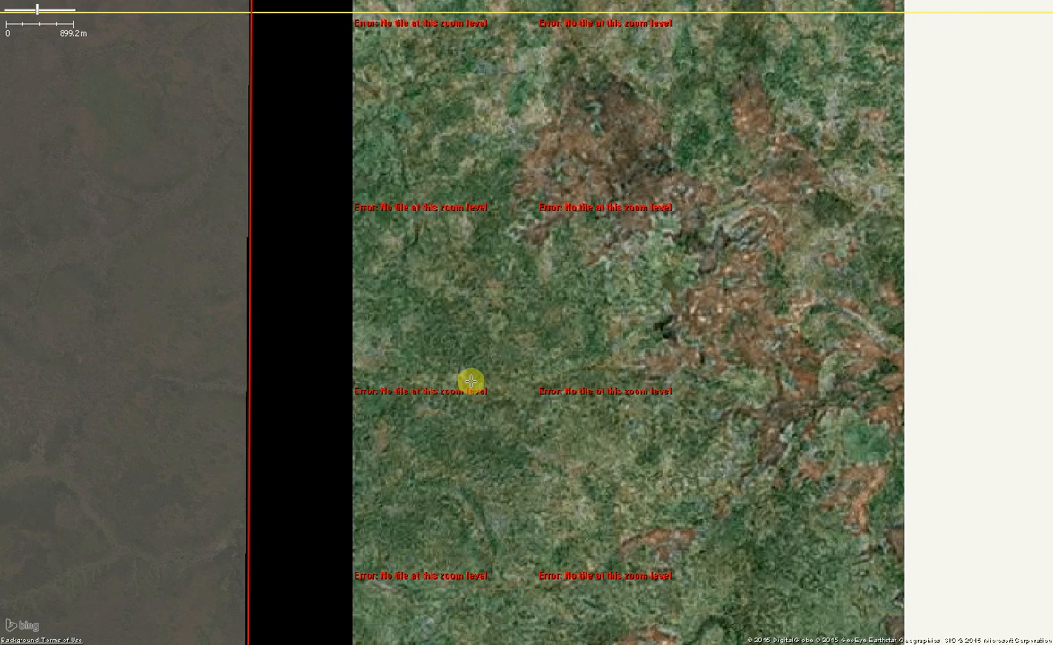
key(ctrl+Right)
key(ctrl+Right)
key(ctrl+Right)
key(ctrl+Right)
key(ctrl+Right)
key(ctrl+Right)
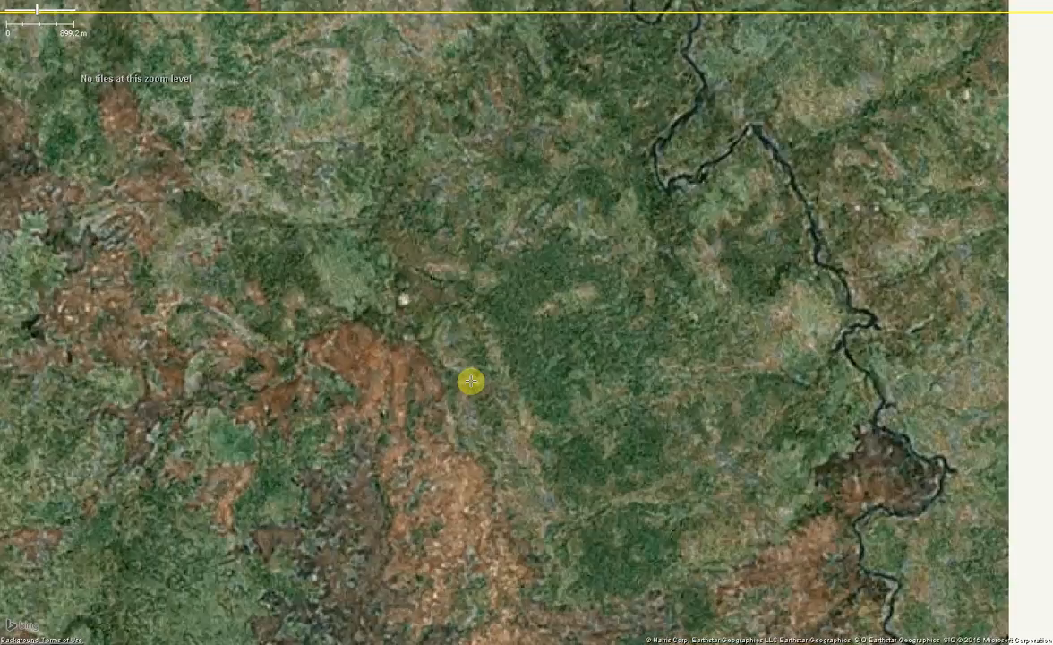
key(ctrl+Right)
key(ctrl+Right)
key(ctrl+Right)
key(ctrl+Right)
key(ctrl+Right)
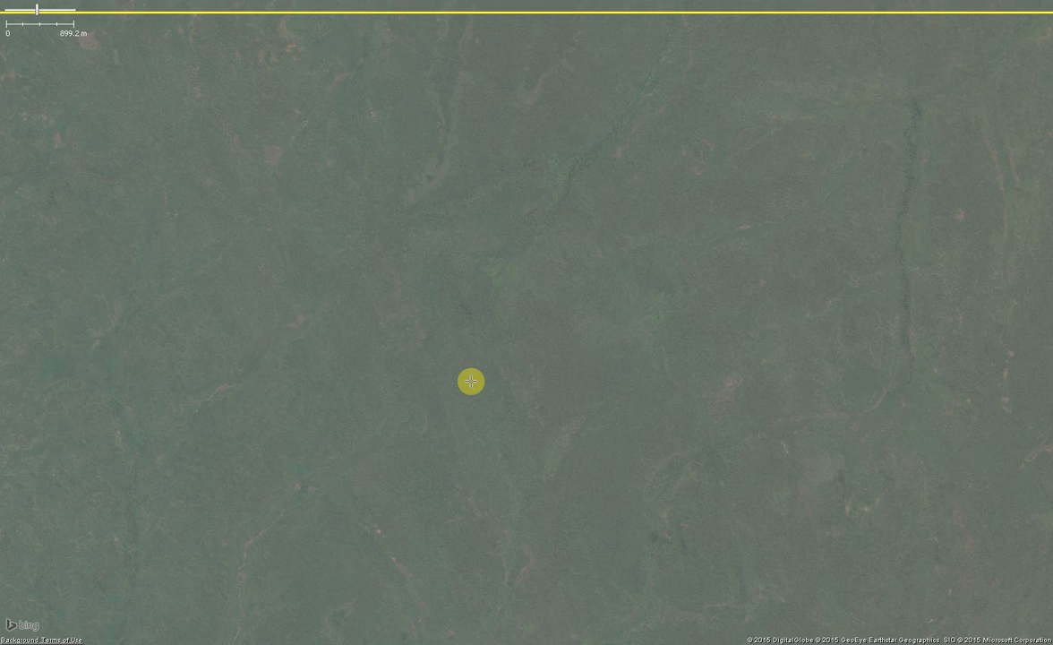
key(ctrl+Left)
key(ctrl+Left)
key(ctrl+Left)
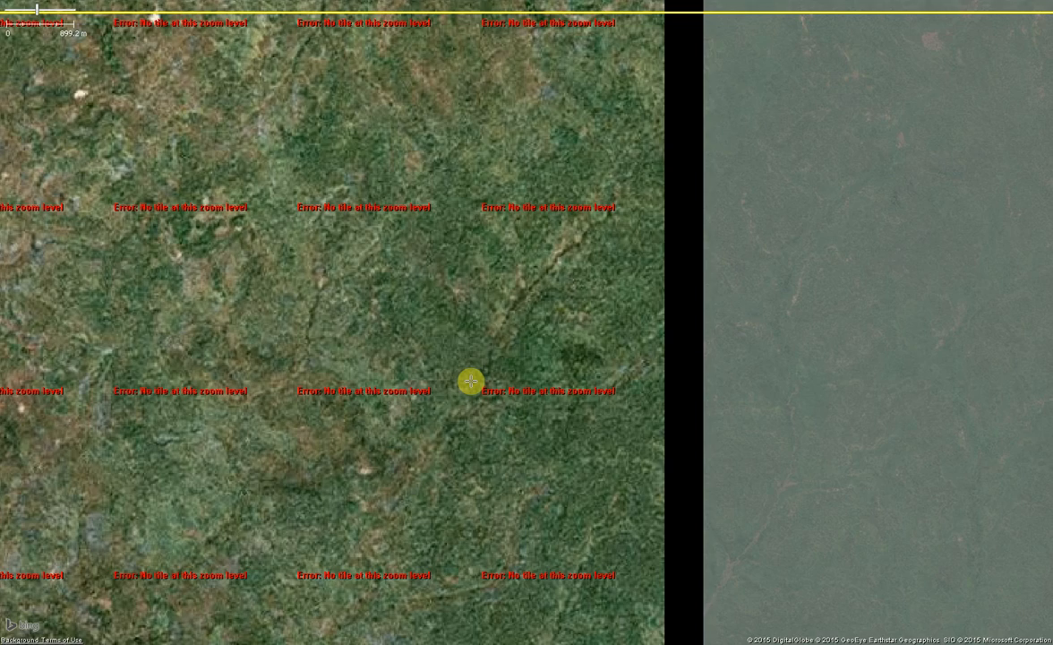
Examine the remaining imagery eastward along the yellow boundary line, across the greenish block and on to the boundary's northeast corner
key(ctrl+Right)
key(ctrl+Right)
key(ctrl+Right)
key(ctrl+Right)
key(ctrl+Right)
key(ctrl+Right)
key(ctrl+Right)
key(ctrl+Right)
key(ctrl+Right)
key(ctrl+Right)
key(ctrl+Right)
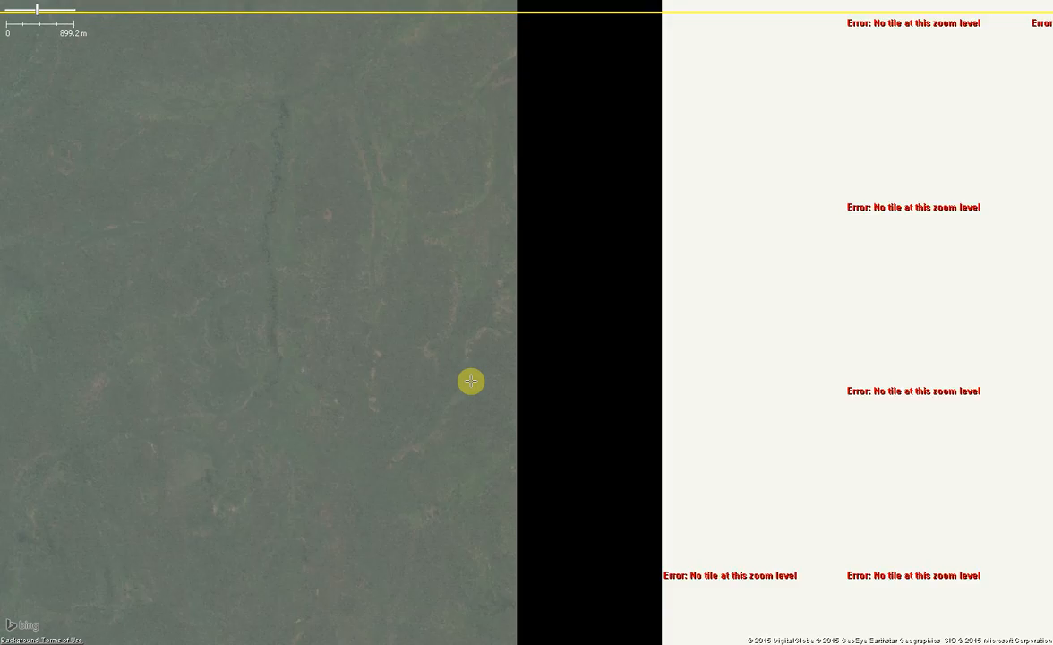
key(ctrl+Right)
key(ctrl+Right)
key(ctrl+Right)
key(ctrl+Right)
key(ctrl+Right)
key(ctrl+Right)
key(ctrl+Right)
key(ctrl+Right)
key(ctrl+Right)
key(ctrl+Right)
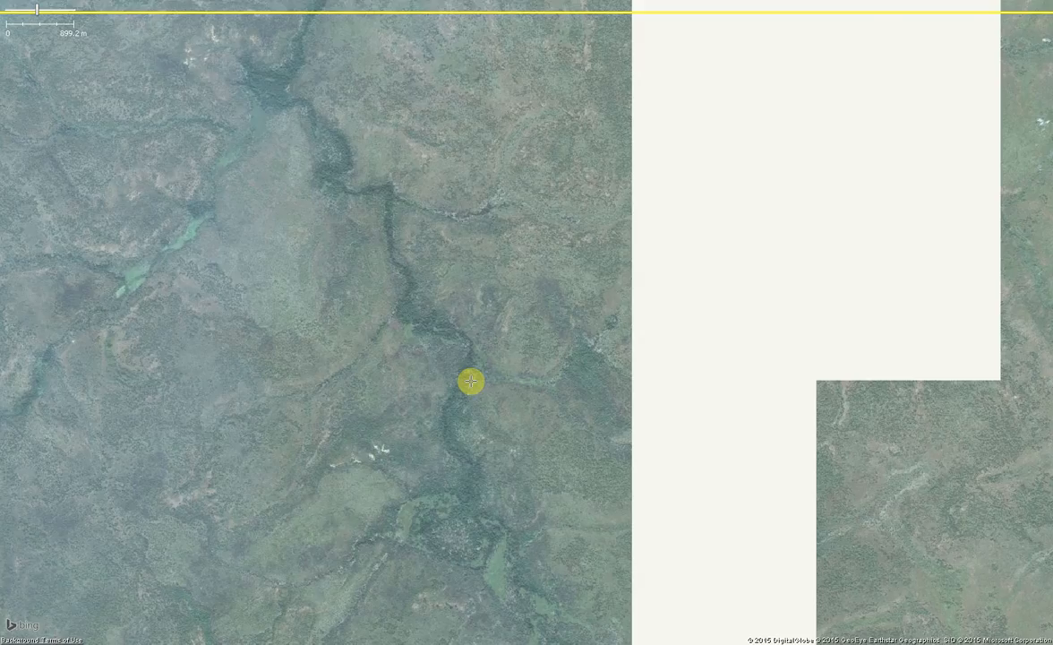
key(ctrl+Right)
key(ctrl+Right)
key(ctrl+Right)
key(ctrl+Right)
key(ctrl+Right)
key(ctrl+Right)
key(ctrl+Right)
key(ctrl+Right)
key(ctrl+Right)
key(ctrl+Right)
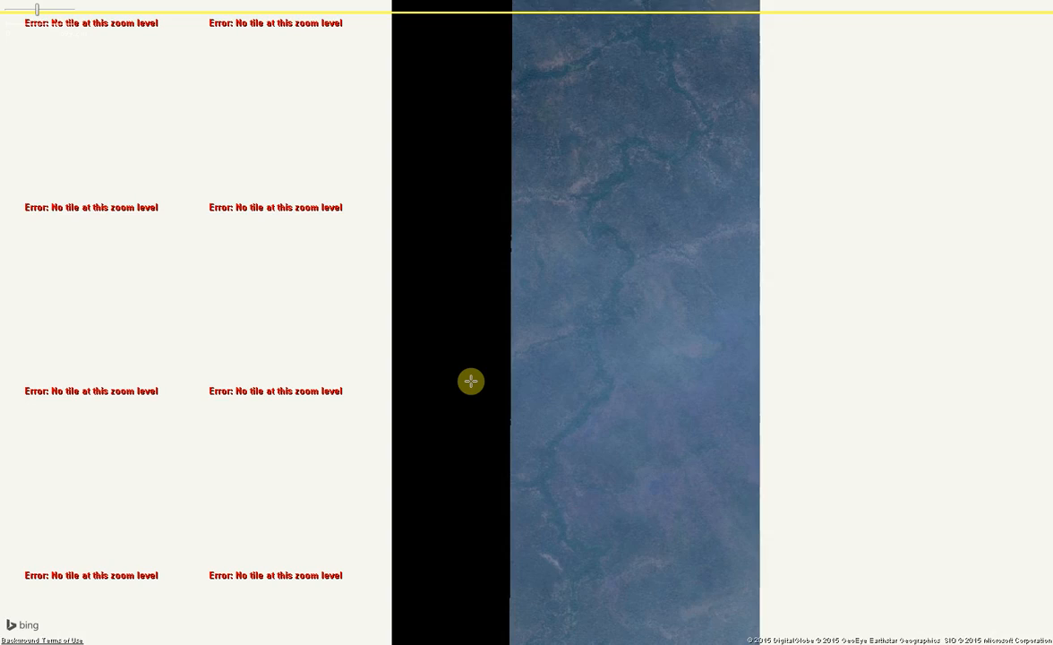
key(ctrl+Right)
key(ctrl+Right)
key(ctrl+Right)
key(ctrl+Right)
key(ctrl+Right)
key(ctrl+Right)
key(ctrl+Right)
key(ctrl+Right)
key(ctrl+Right)
key(ctrl+Right)
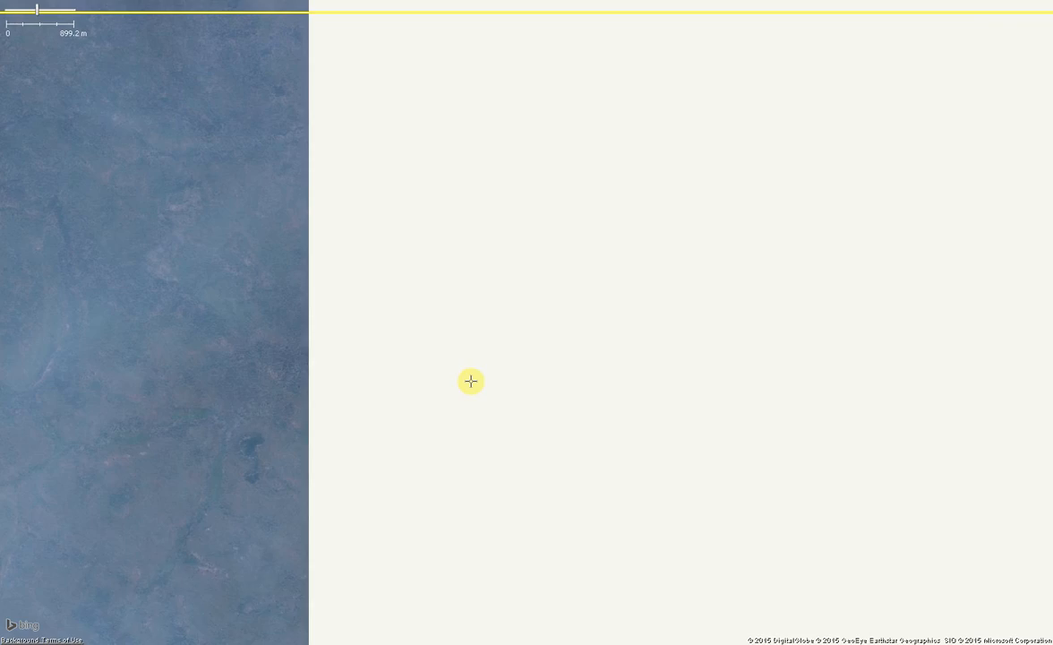
key(ctrl+Right)
key(ctrl+Right)
key(ctrl+Right)
key(ctrl+Right)
key(ctrl+Right)
key(ctrl+Right)
key(ctrl+Right)
key(ctrl+Right)
key(ctrl+Right)
key(ctrl+Right)
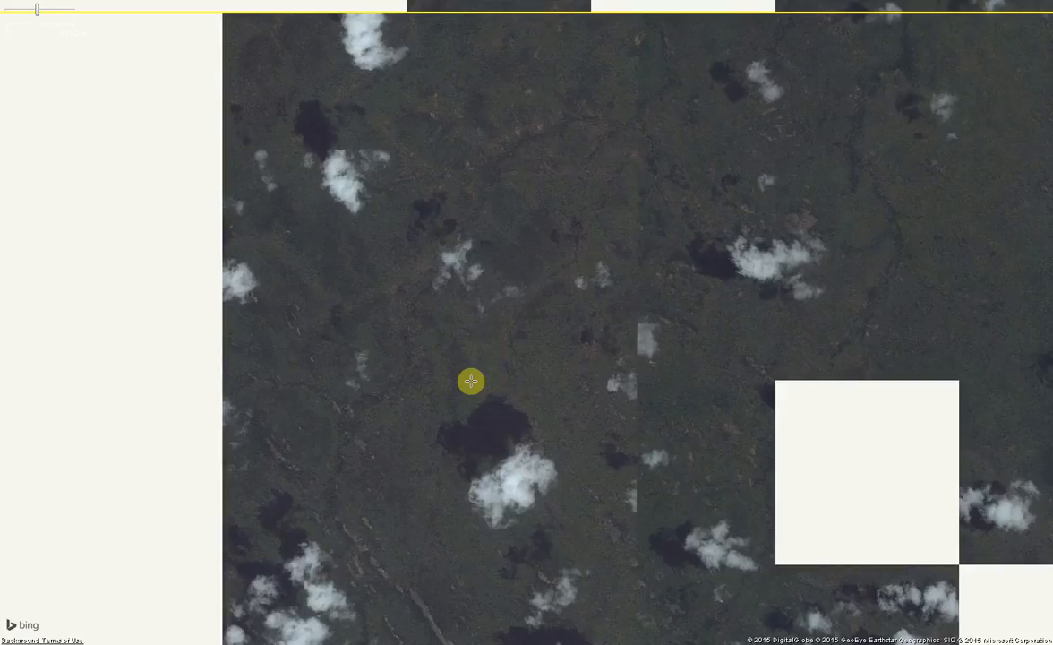
key(ctrl+Right)
key(ctrl+Right)
key(ctrl+Right)
key(ctrl+Right)
key(ctrl+Right)
key(ctrl+Right)
key(ctrl+Right)
key(ctrl+Right)
key(ctrl+Right)
key(ctrl+Right)
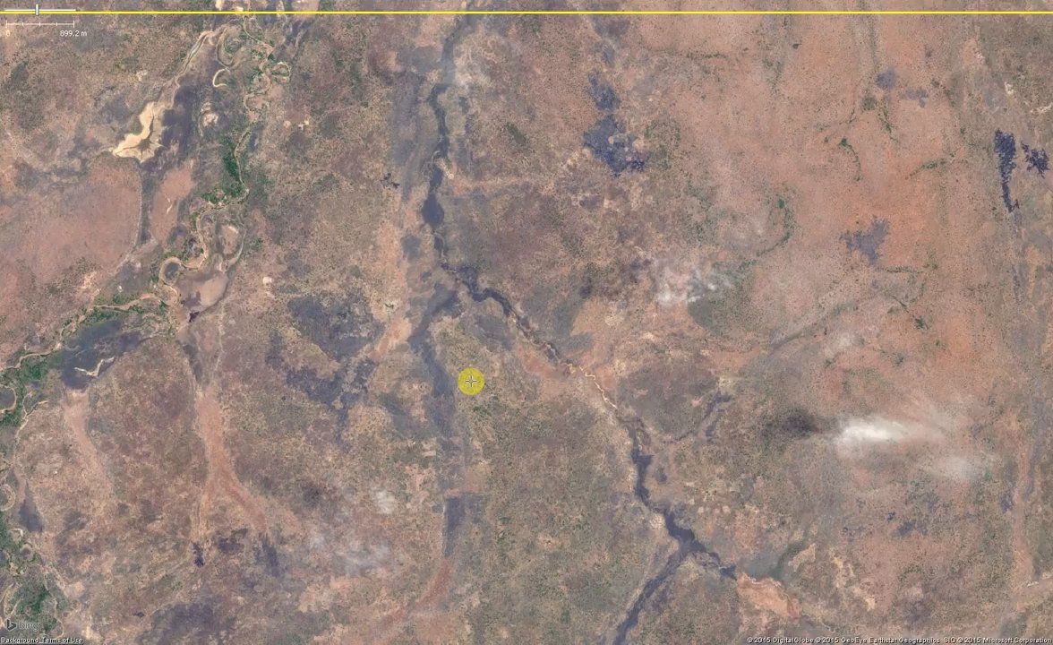
key(ctrl+Right)
key(ctrl+Right)
key(ctrl+Right)
key(ctrl+Right)
key(ctrl+Right)
key(ctrl+Right)
key(ctrl+Right)
key(ctrl+Right)
key(ctrl+Right)
key(ctrl+Right)
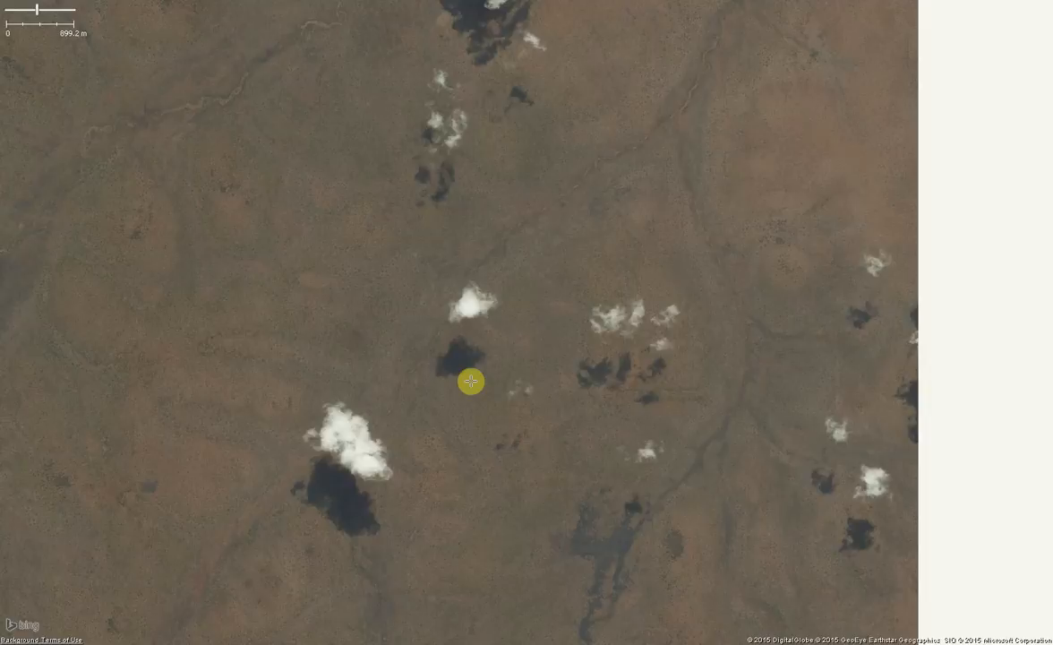
key(ctrl+Right)
key(ctrl+Right)
key(ctrl+Right)
key(ctrl+Right)
key(ctrl+Right)
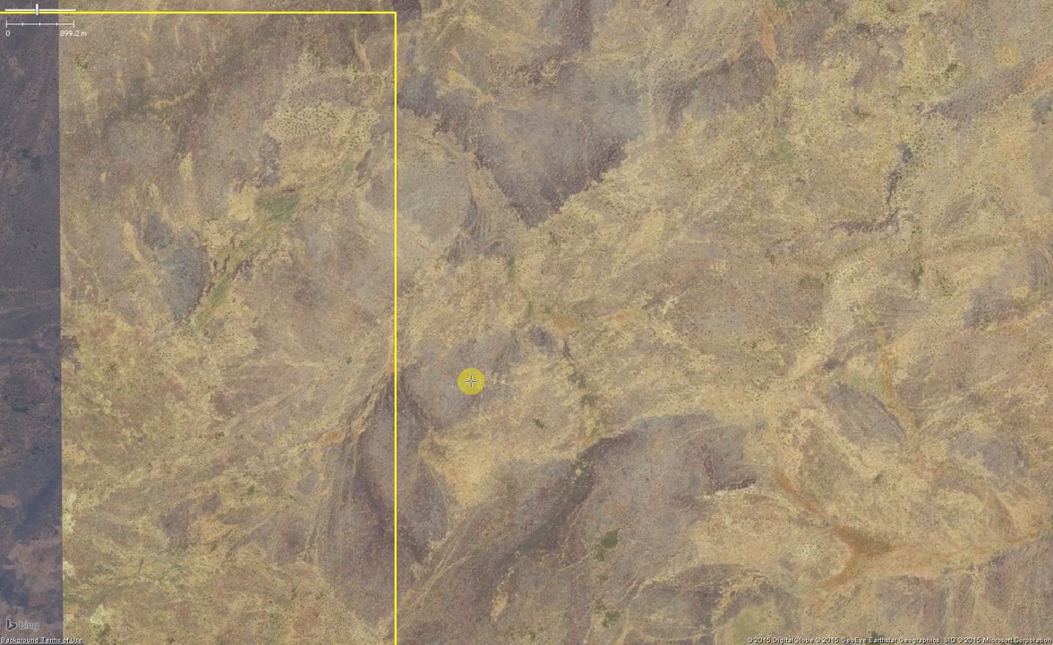
key(ctrl+Right)
key(ctrl+Right)
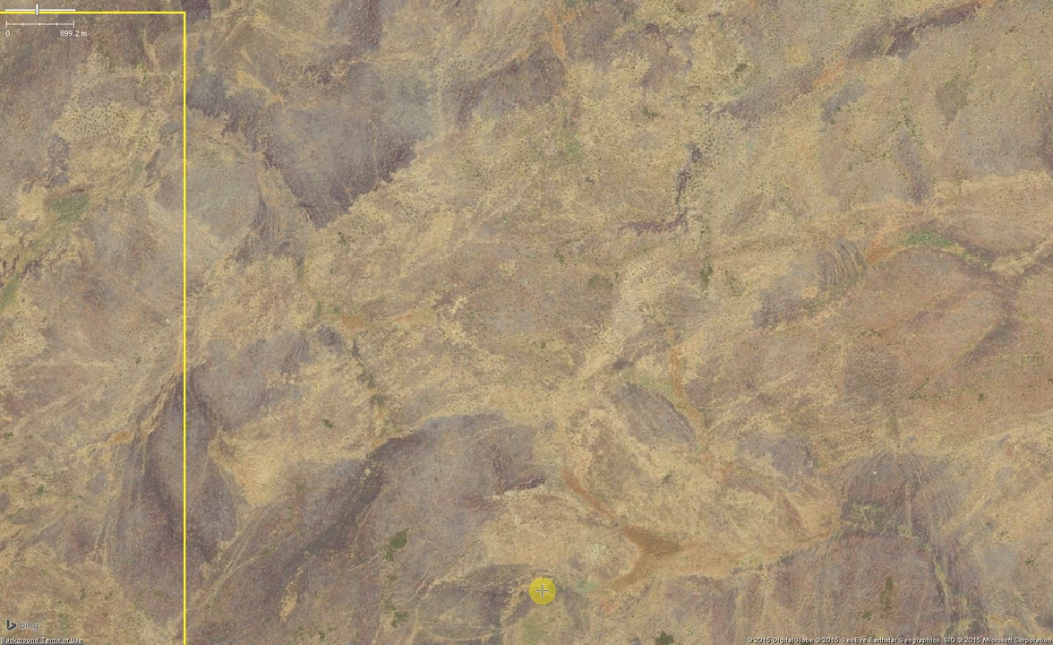
Examine the next strip of imagery to the south, from the yellow eastern boundary westward to the western edge of the traced dark block
drag(531, 630, 557, 5)
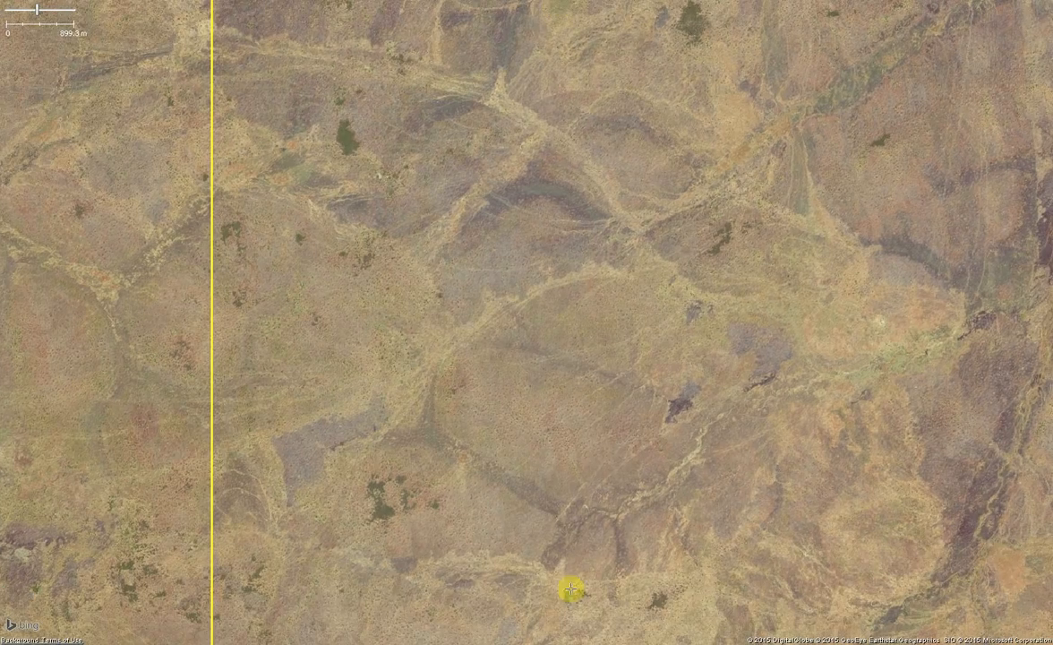
drag(548, 638, 566, 114)
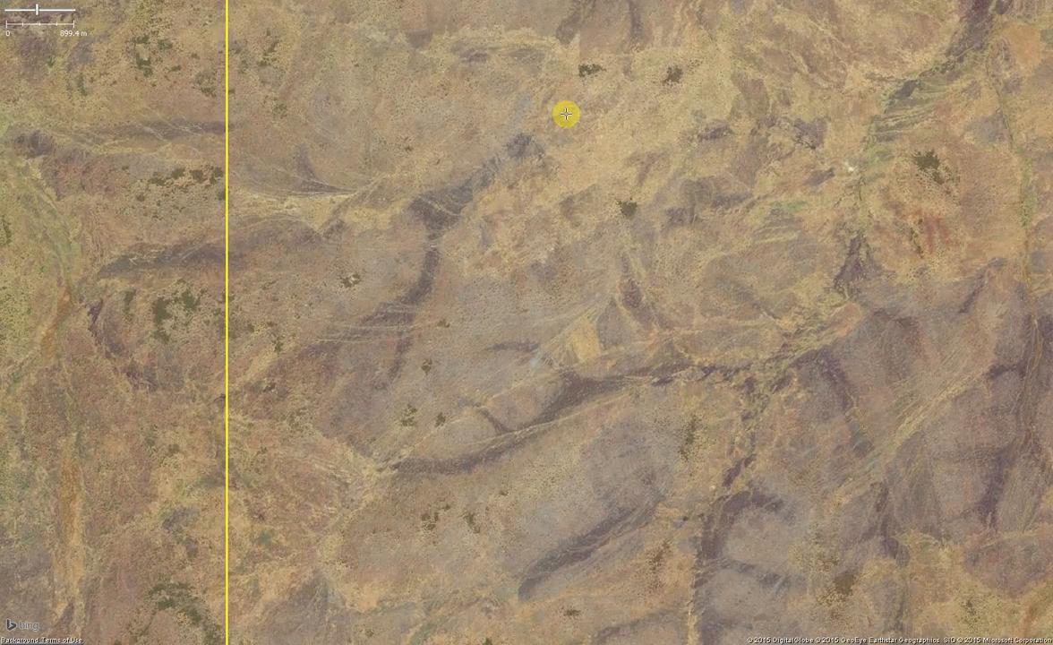
key(ctrl+Left)
key(ctrl+Left)
key(ctrl+Left)
key(ctrl+Left)
key(ctrl+Left)
key(ctrl+Left)
key(ctrl+Left)
key(ctrl+Left)
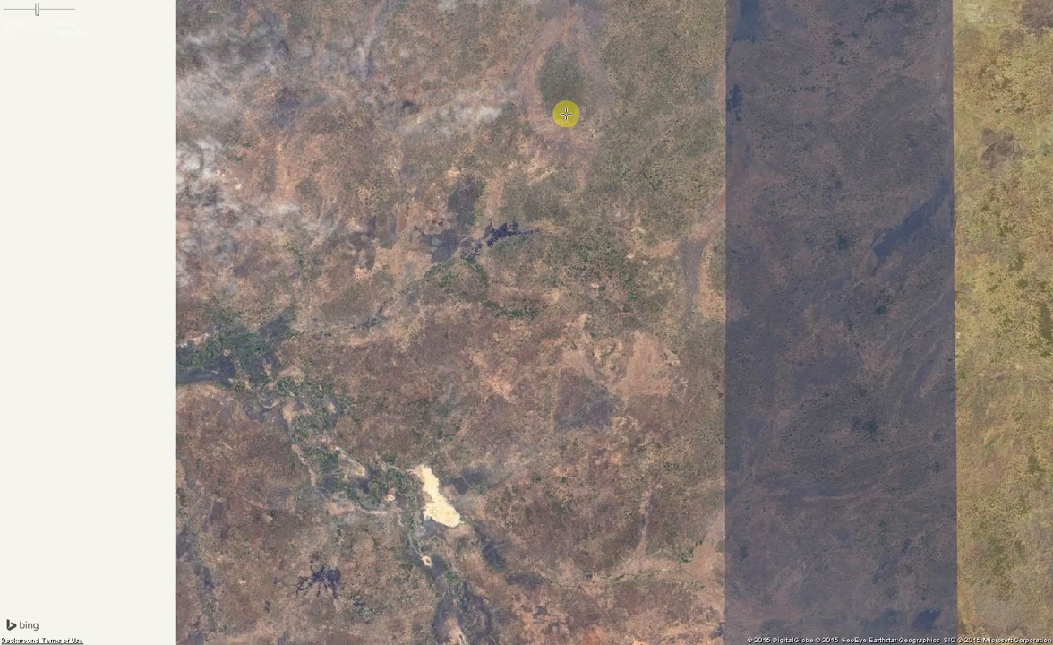
key(ctrl+Left)
key(ctrl+Left)
key(ctrl+Left)
key(ctrl+Left)
key(ctrl+Left)
key(ctrl+Left)
key(ctrl+Left)
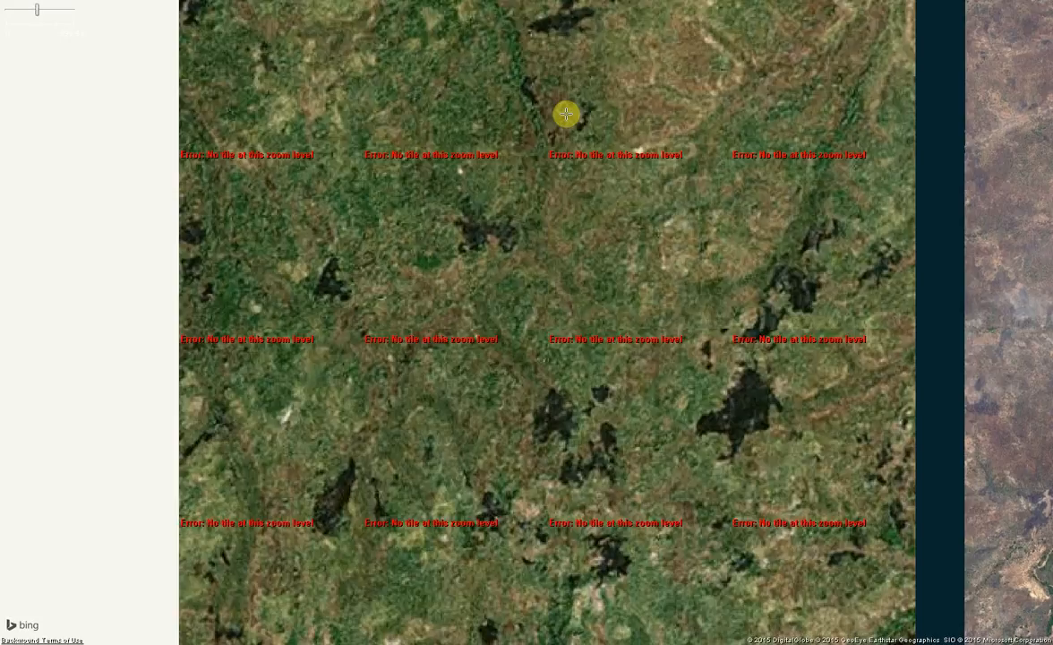
key(ctrl+Left)
key(ctrl+Left)
key(ctrl+Left)
key(ctrl+Left)
key(ctrl+Left)
key(ctrl+Left)
key(ctrl+Left)
key(ctrl+Left)
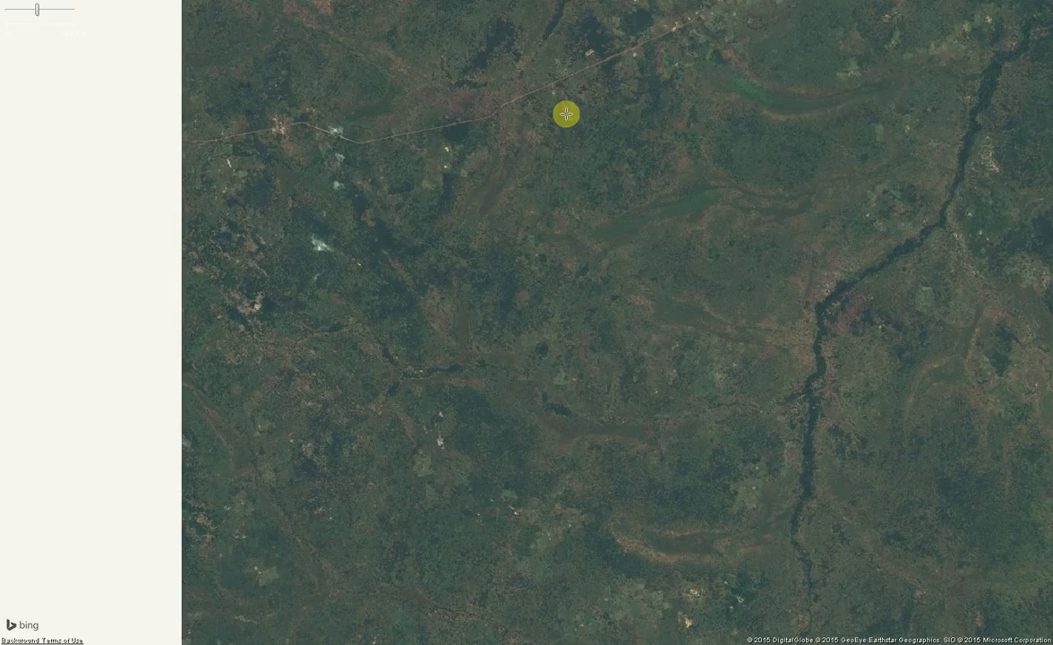
key(ctrl+Left)
key(ctrl+Left)
key(ctrl+Left)
key(ctrl+Left)
key(ctrl+Left)
key(ctrl+Left)
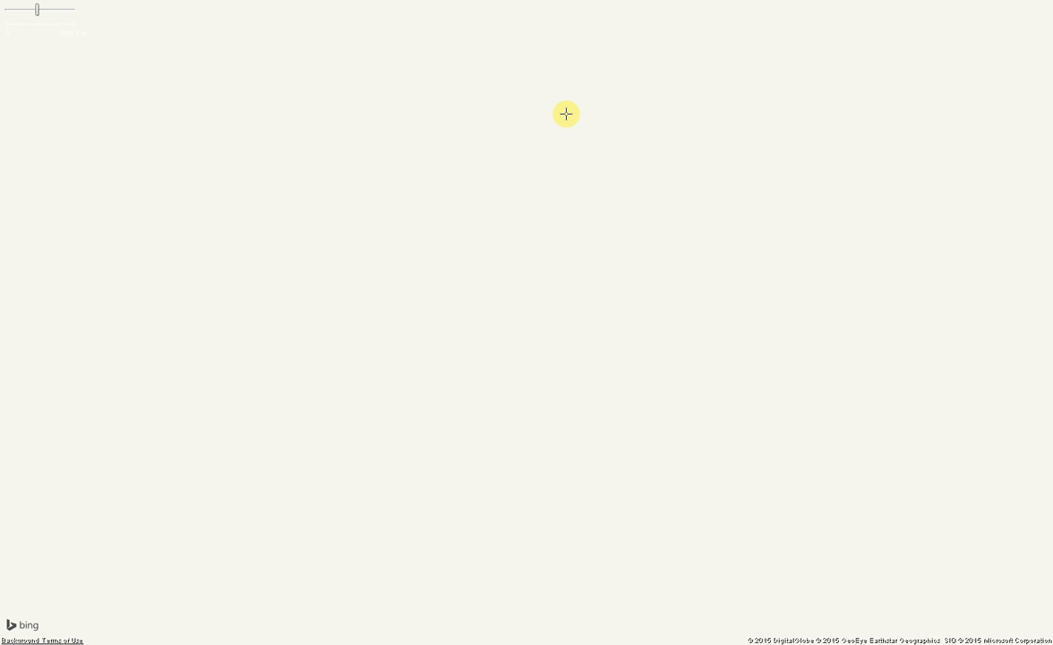
key(ctrl+Left)
key(ctrl+Left)
key(ctrl+Left)
key(ctrl+Left)
key(ctrl+Left)
key(ctrl+Left)
key(ctrl+Left)
key(ctrl+Left)
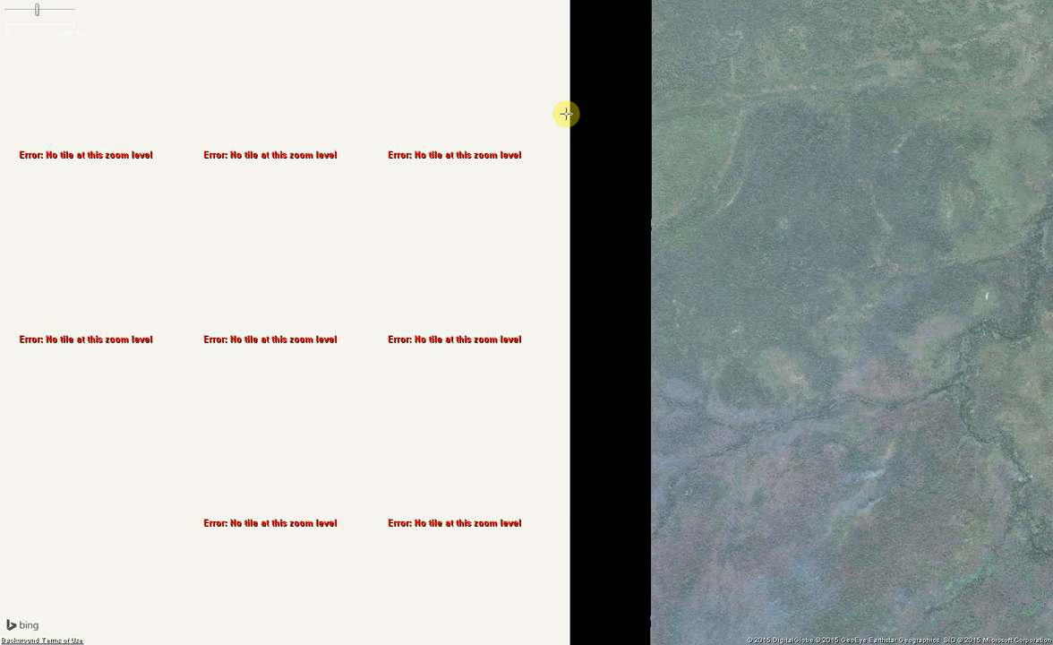
key(ctrl+Left)
key(ctrl+Left)
key(ctrl+Left)
key(ctrl+Left)
key(ctrl+Left)
key(ctrl+Left)
key(ctrl+Left)
key(ctrl+Left)
key(ctrl+Left)
key(ctrl+Left)
key(ctrl+Left)
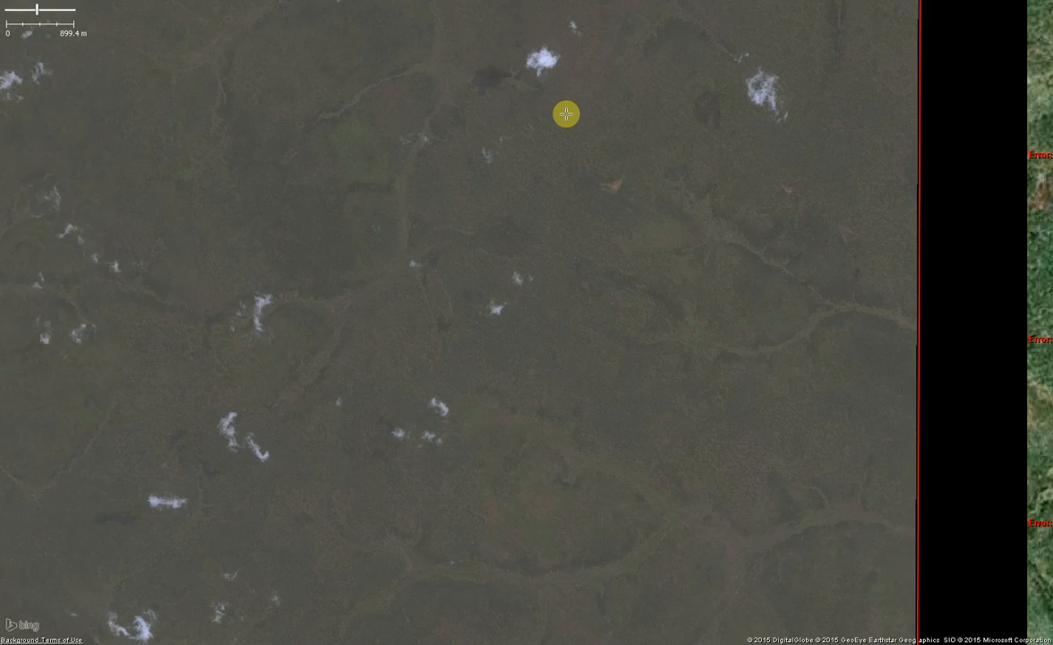
key(ctrl+Left)
key(ctrl+Left)
key(ctrl+Left)
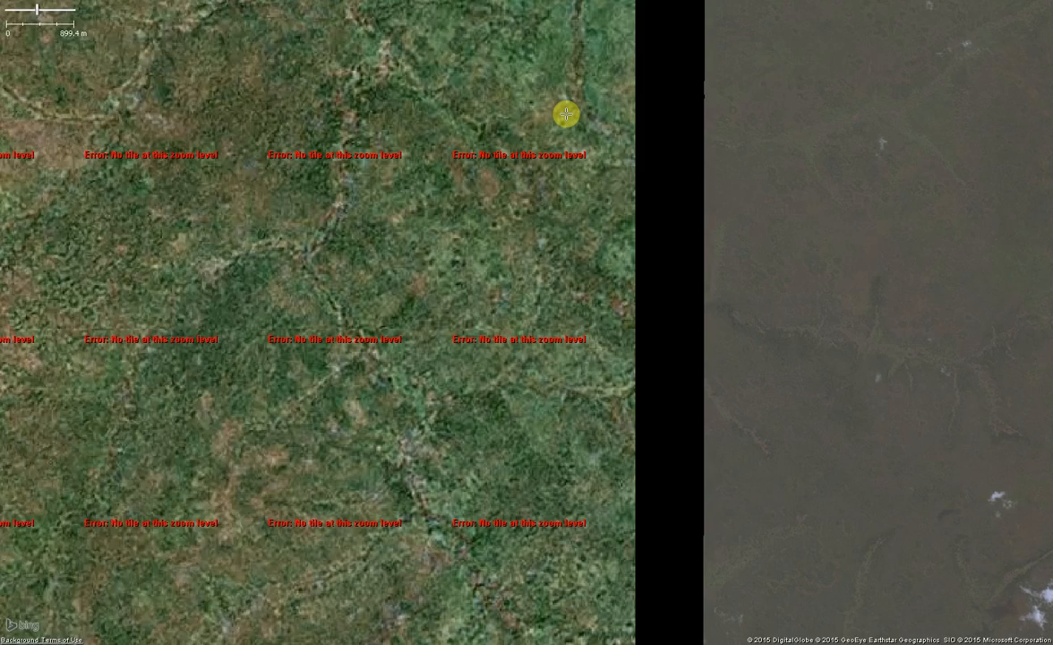
Examine the rest of this imagery strip westward, from the western edge of the dark block to the yellow western boundary line
key(ctrl+Left)
key(ctrl+Left)
key(ctrl+Left)
key(ctrl+Left)
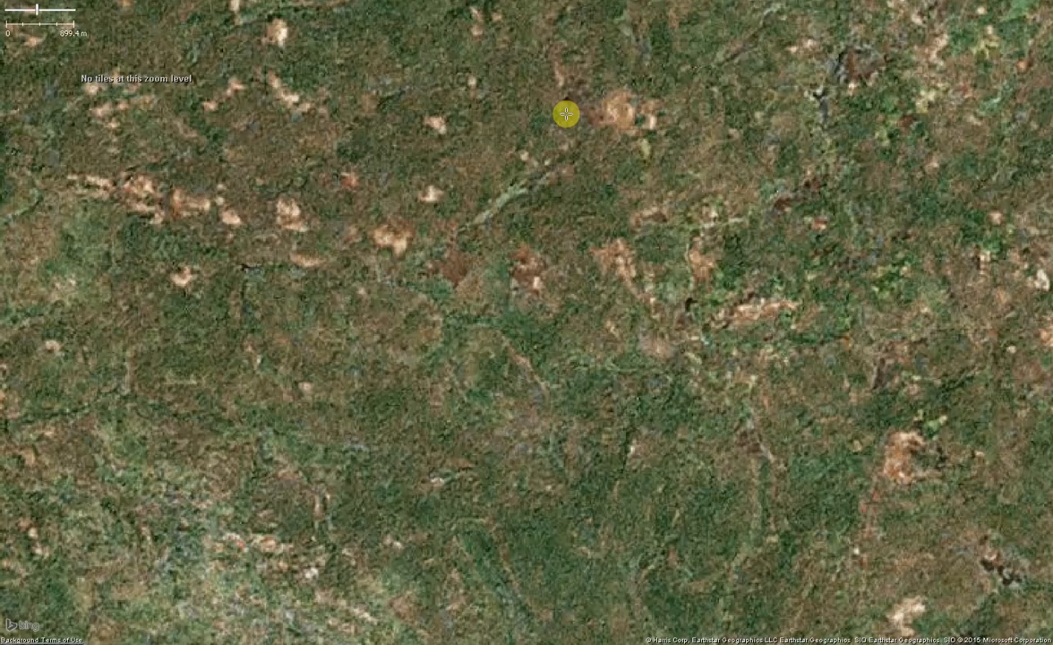
key(ctrl+Left)
key(ctrl+Right)
key(ctrl+Right)
key(ctrl+Right)
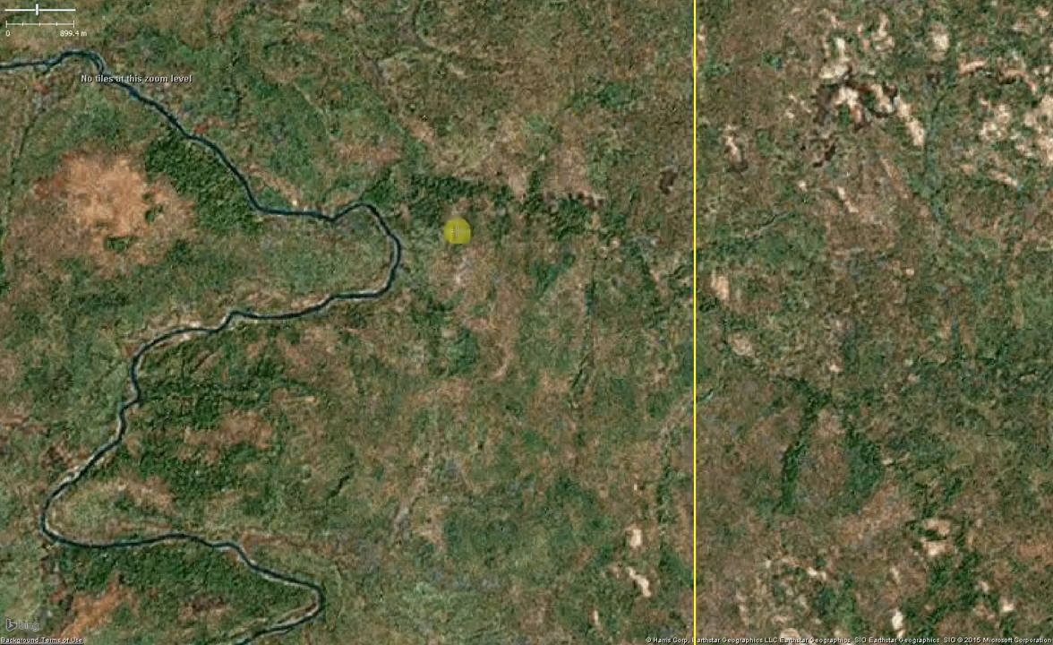
Examine the next imagery strip to the south, from the yellow western boundary beside the river eastward into the dark, cloudy block
drag(541, 634, 497, 17)
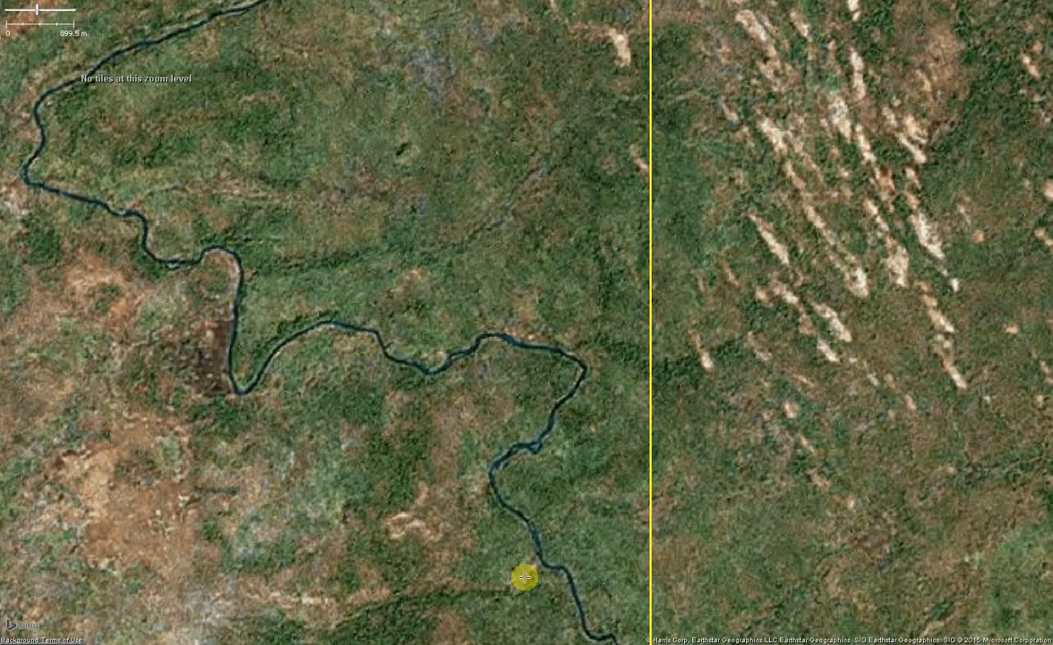
drag(515, 639, 498, 146)
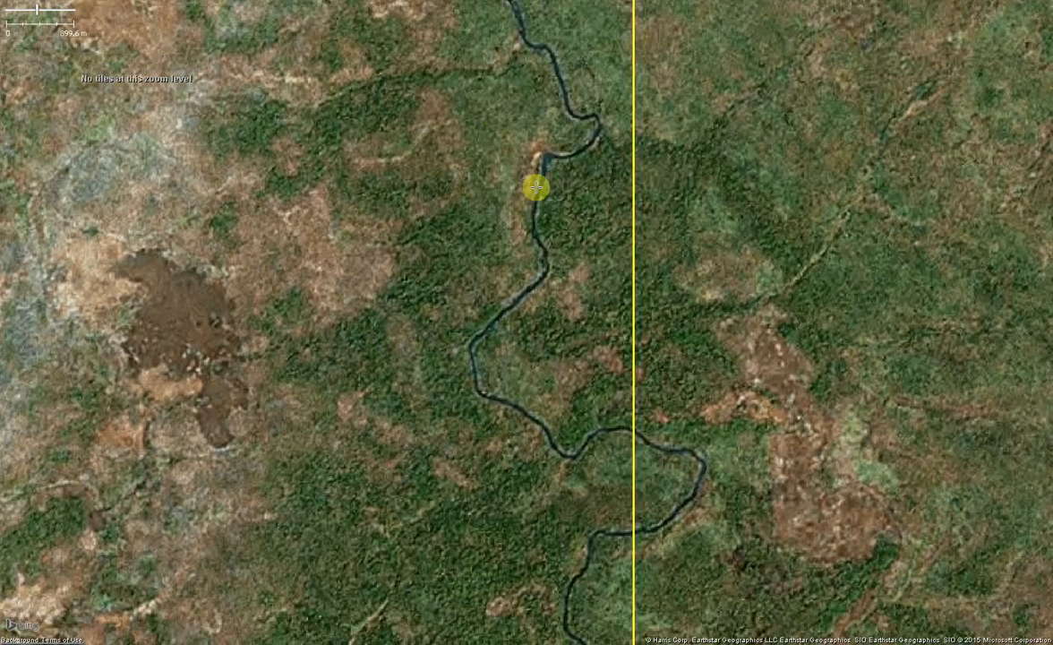
key(ctrl+Right)
key(ctrl+Right)
key(ctrl+Right)
key(ctrl+Right)
key(ctrl+Right)
key(ctrl+Right)
key(ctrl+Right)
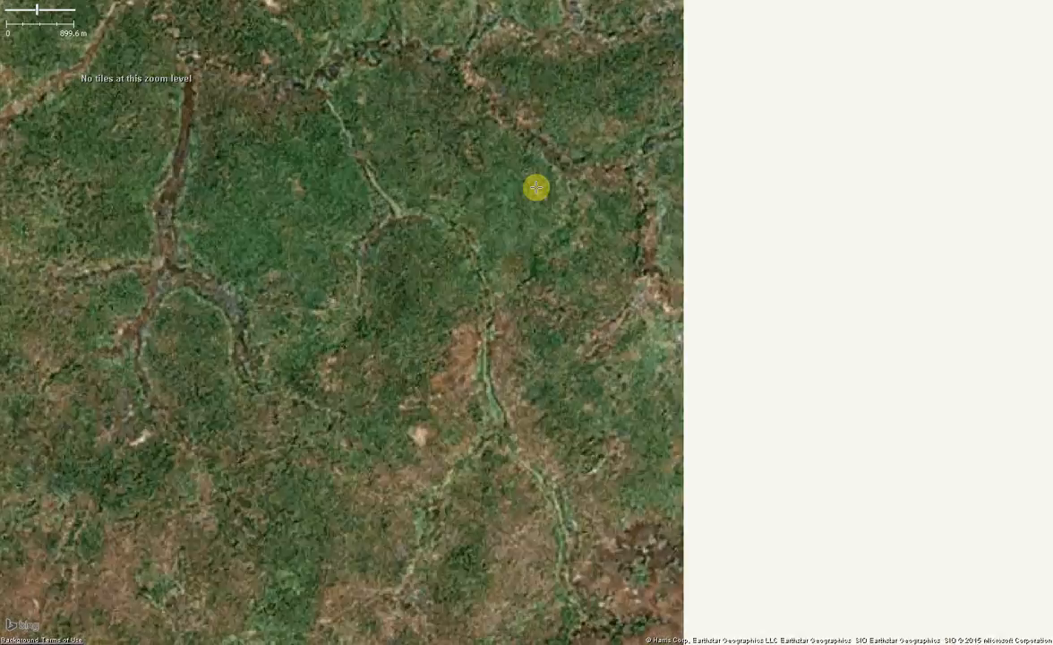
key(ctrl+Right)
key(ctrl+Right)
key(ctrl+Right)
key(ctrl+Right)
key(ctrl+Right)
key(ctrl+Right)
key(ctrl+Right)
key(ctrl+Right)
key(ctrl+Right)
key(ctrl+Right)
key(ctrl+Right)
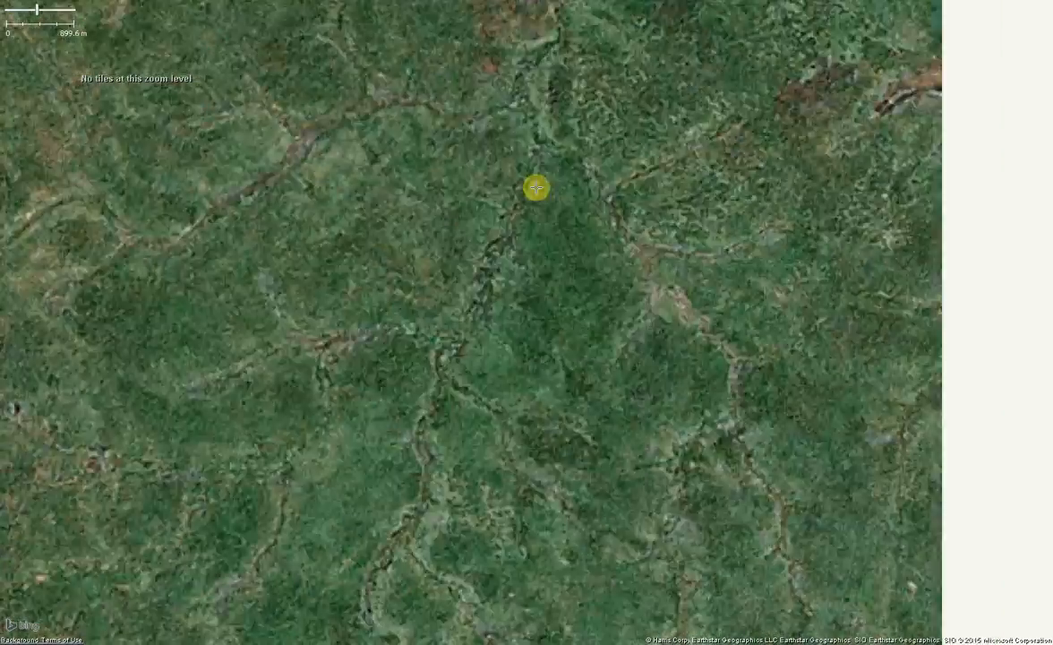
key(ctrl+Right)
key(ctrl+Right)
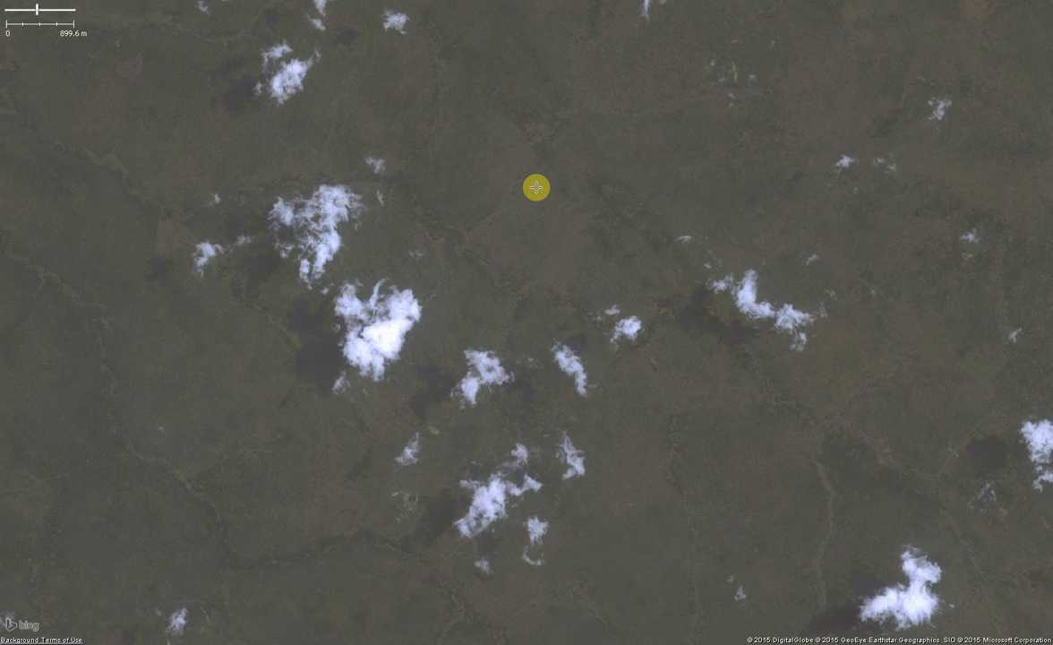